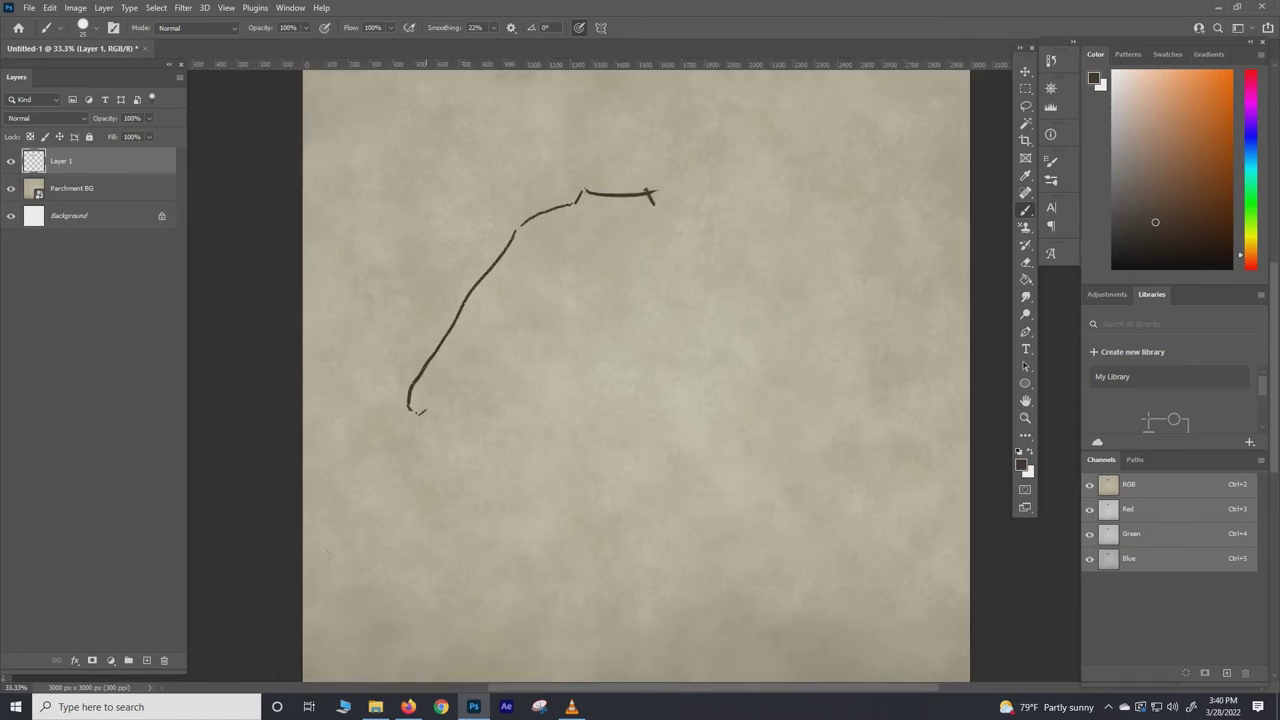
# Draw the armhole curve that closes the left sleeve and sketch the jacket's side line down from the armpit
pyautogui.moveTo(580, 200); pyautogui.dragTo(556, 296)
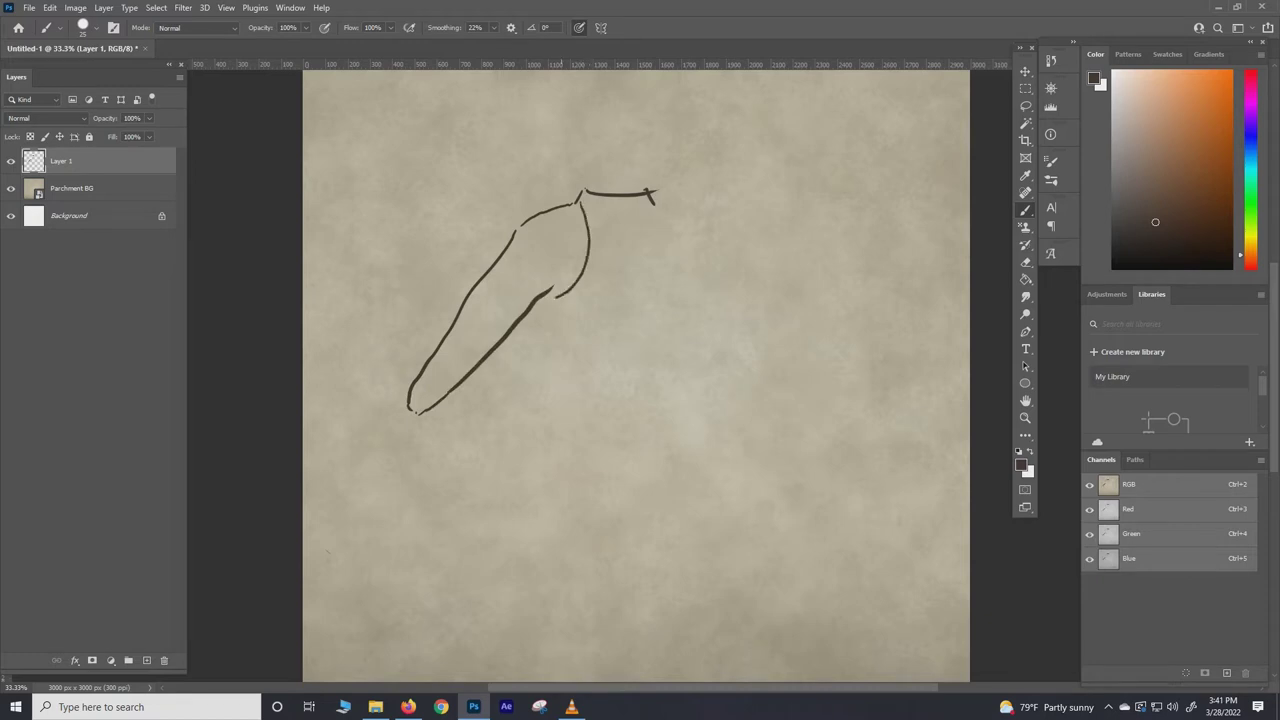
pyautogui.moveTo(523, 345); pyautogui.dragTo(496, 296)
pyautogui.moveTo(513, 250)
pyautogui.mouseDown()
pyautogui.moveTo(534, 356)
pyautogui.moveTo(470, 406)
pyautogui.moveTo(477, 324)
pyautogui.mouseUp()
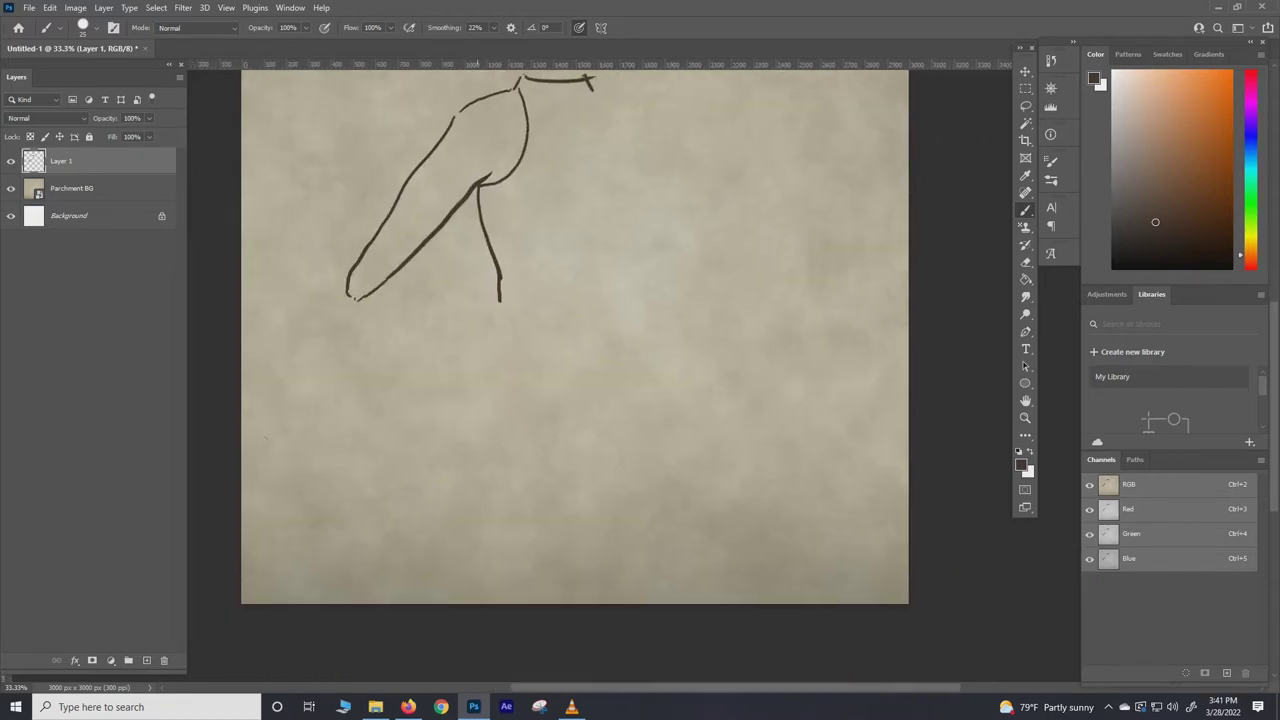
# Fill the left sleeve with lengthwise quilting lines and curved cross lines, from cuff to shoulder
pyautogui.moveTo(358, 296); pyautogui.dragTo(485, 166)
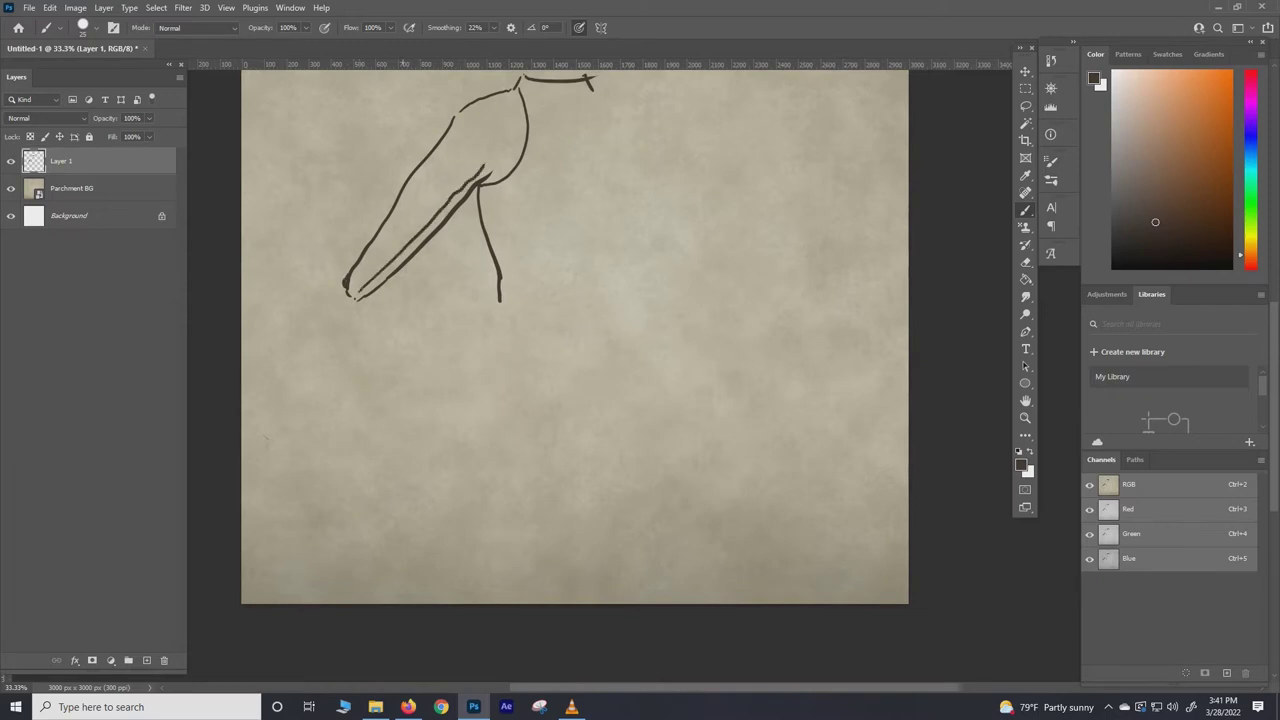
pyautogui.moveTo(352, 282); pyautogui.dragTo(475, 112)
pyautogui.moveTo(492, 162); pyautogui.dragTo(512, 156)
pyautogui.moveTo(350, 288)
pyautogui.mouseDown()
pyautogui.moveTo(476, 142)
pyautogui.moveTo(520, 128)
pyautogui.moveTo(514, 93)
pyautogui.mouseUp()
pyautogui.moveTo(491, 174)
pyautogui.mouseDown()
pyautogui.moveTo(505, 97)
pyautogui.moveTo(494, 164)
pyautogui.moveTo(450, 210)
pyautogui.moveTo(436, 186)
pyautogui.moveTo(428, 234)
pyautogui.moveTo(404, 258)
pyautogui.mouseUp()
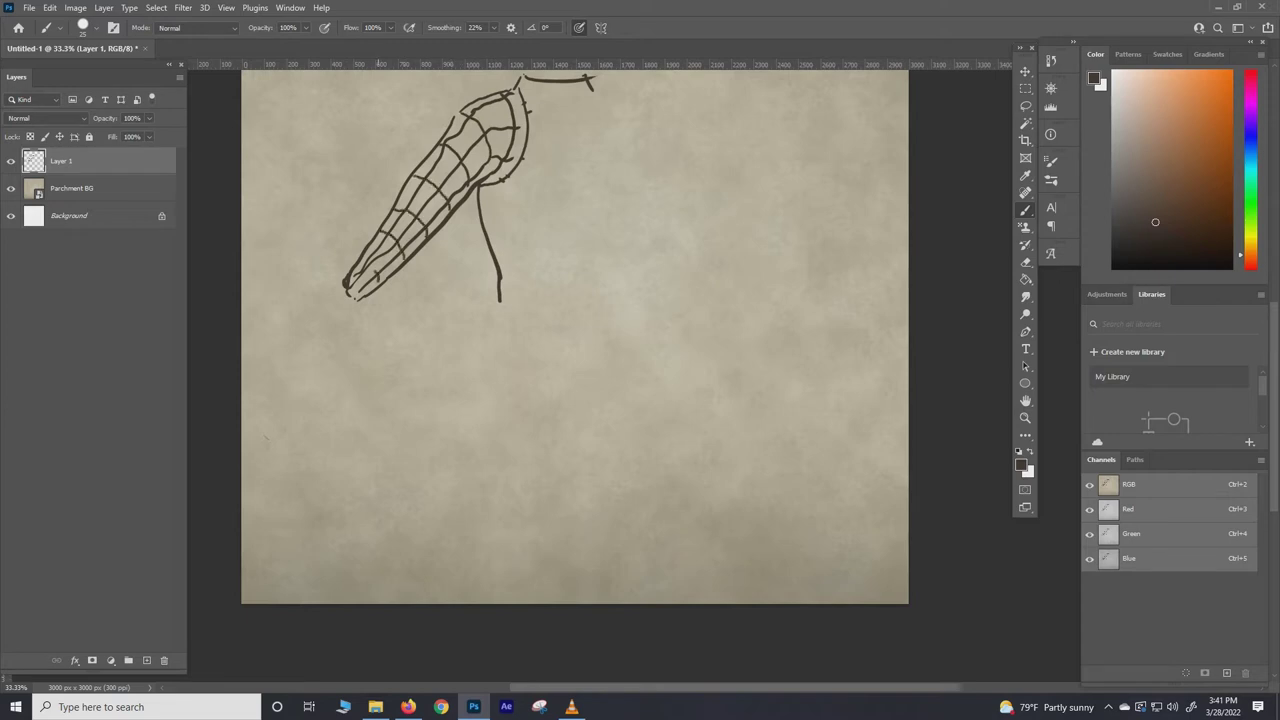
# Extend the jacket's left side line down to the waist and draw the bottom hem across to the centre
pyautogui.moveTo(500, 300)
pyautogui.mouseDown()
pyautogui.moveTo(494, 356)
pyautogui.moveTo(576, 356)
pyautogui.moveTo(574, 334)
pyautogui.mouseUp()
pyautogui.moveTo(470, 340); pyautogui.dragTo(452, 401)
pyautogui.hotkey('ctrl', '-')
pyautogui.hotkey('ctrl', '+')
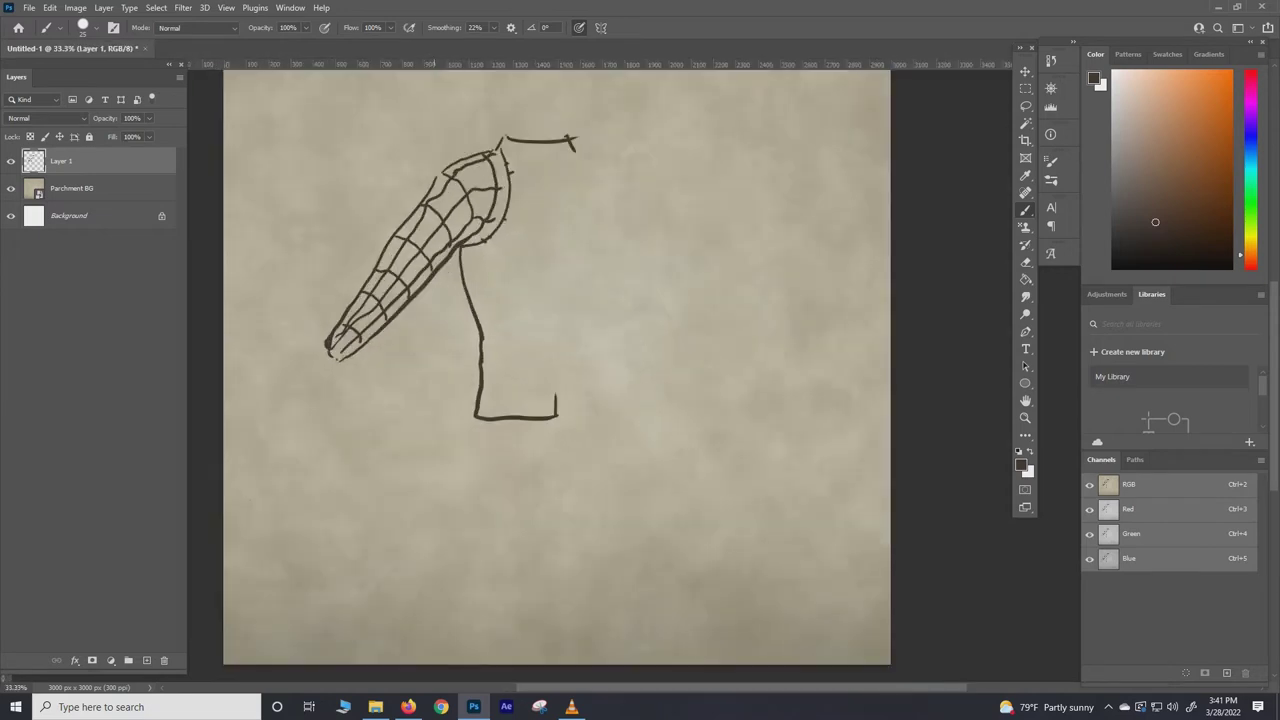
# Erase the old neckline, redraw it as a raised collar, and draw the centre-front edge between hem and collar
pyautogui.press('e')
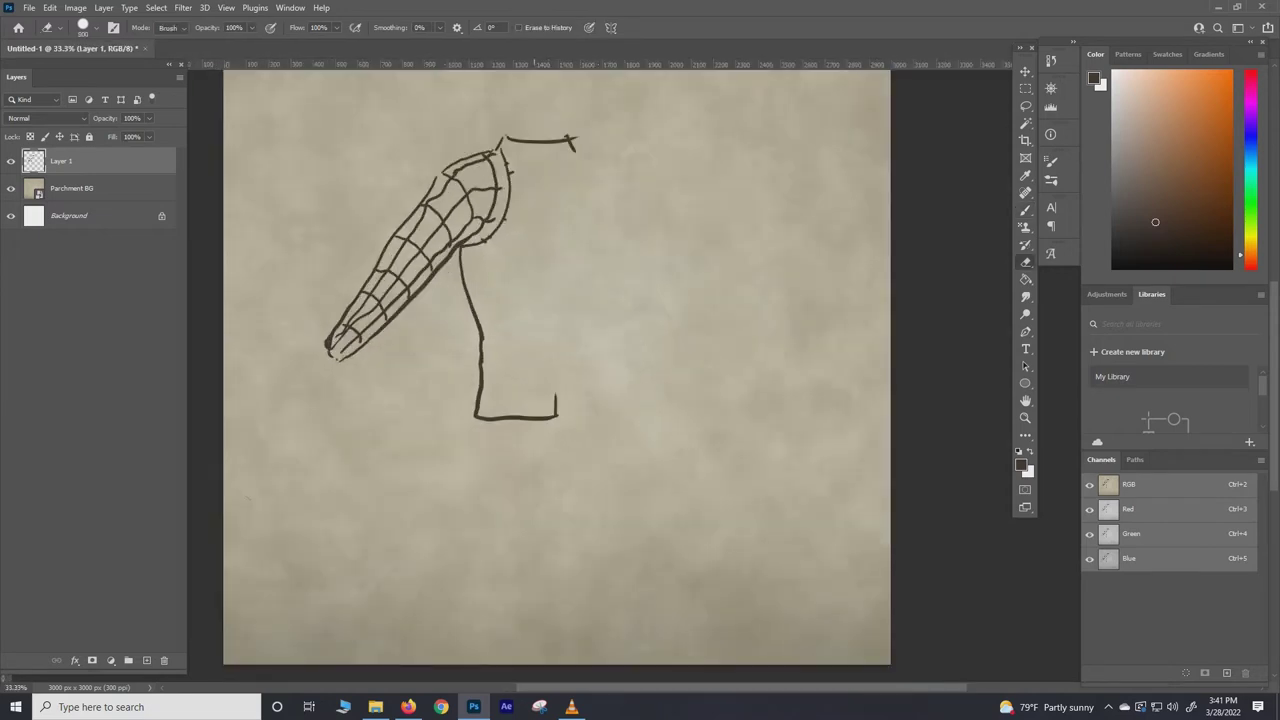
pyautogui.moveTo(500, 138)
pyautogui.mouseDown()
pyautogui.moveTo(578, 148)
pyautogui.moveTo(527, 146)
pyautogui.moveTo(560, 126)
pyautogui.moveTo(564, 152)
pyautogui.mouseUp()
pyautogui.press('b')
pyautogui.moveTo(556, 411); pyautogui.dragTo(566, 158)
# Duplicate Layer 1, flip the copy horizontally, and place it beside the original to complete the jacket's other half
pyautogui.rightClick(62, 161)
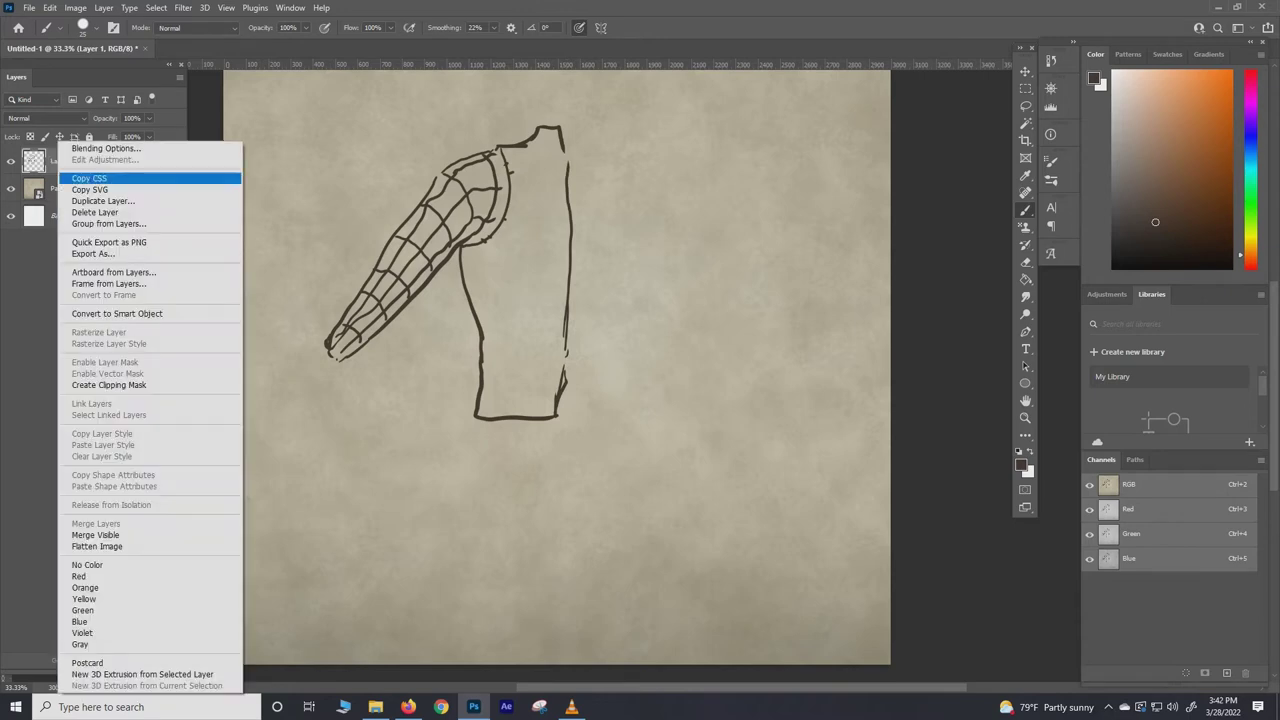
pyautogui.click(110, 200)
pyautogui.press('Return')
pyautogui.hotkey('ctrl', 't')
pyautogui.rightClick(482, 218)
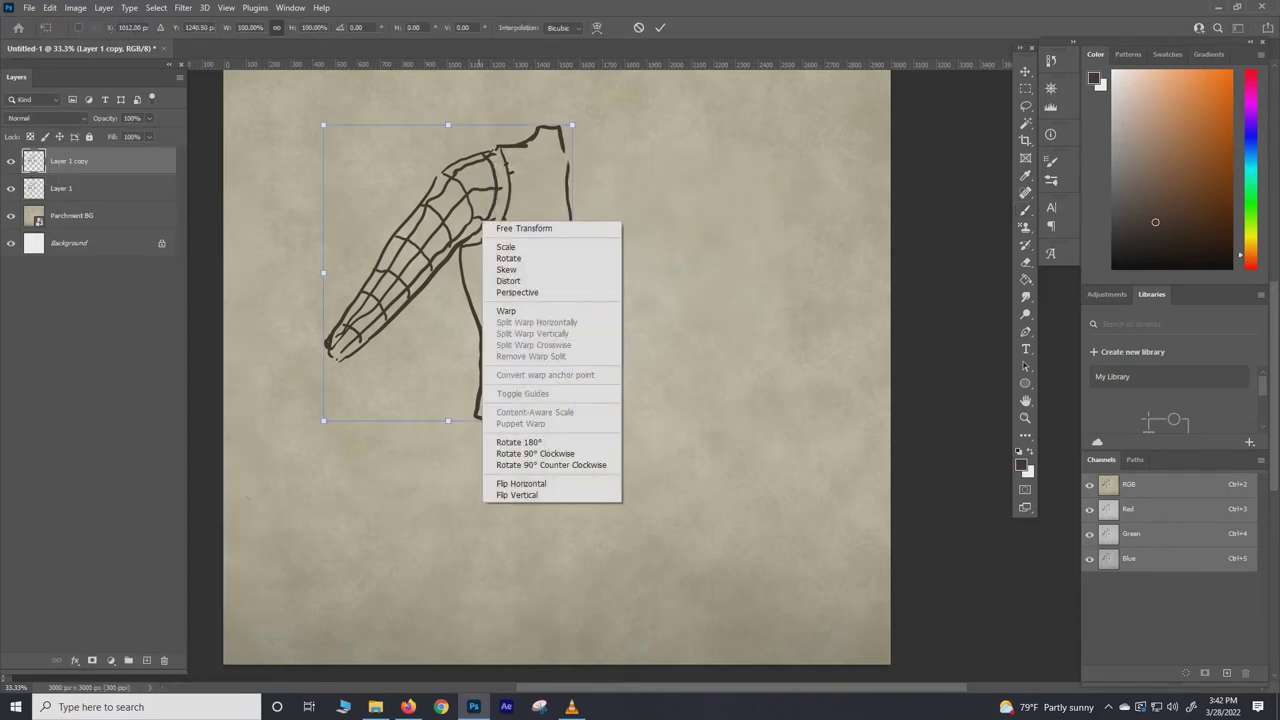
pyautogui.click(520, 485)
pyautogui.moveTo(465, 362)
pyautogui.mouseDown()
pyautogui.moveTo(700, 362)
pyautogui.moveTo(688, 362)
pyautogui.mouseUp()
pyautogui.press('Return')
# Merge Layer 1 and its mirrored copy into one layer
pyautogui.press('b')
pyautogui.keyDown('shift'); pyautogui.click(62, 188); pyautogui.keyUp('shift')
pyautogui.doubleClick(62, 188)
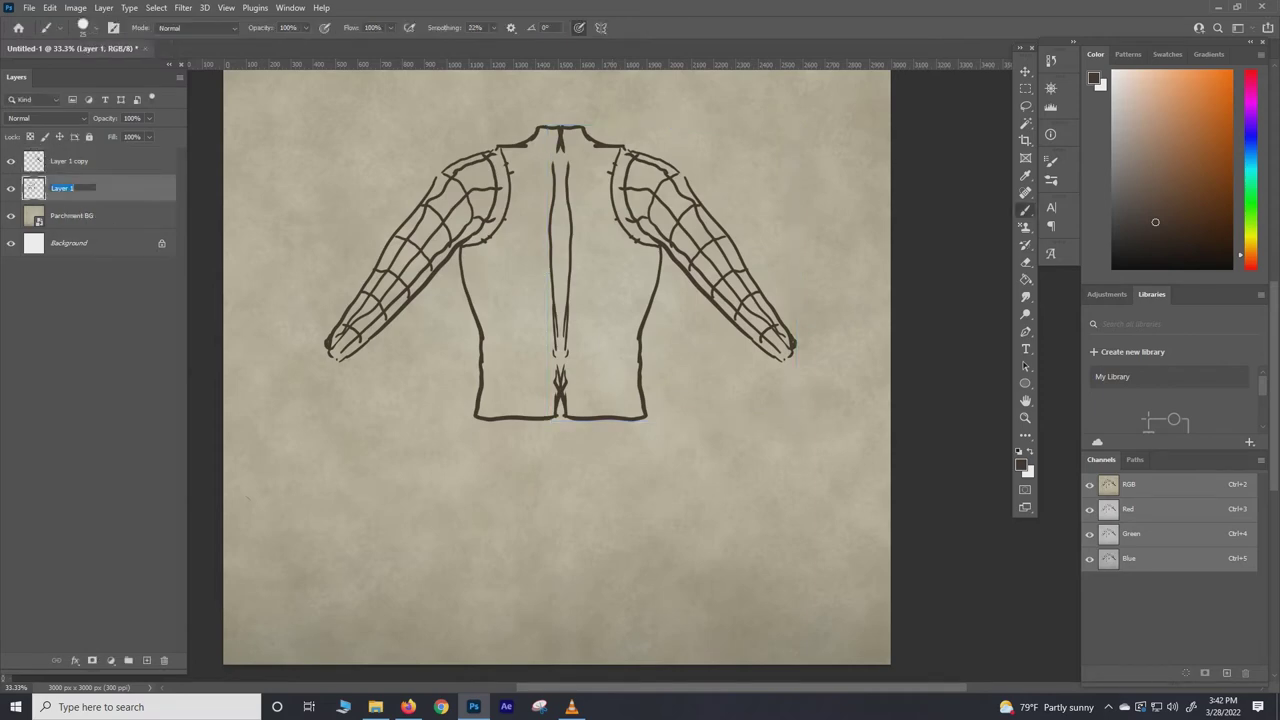
pyautogui.keyDown('shift'); pyautogui.click(69, 161); pyautogui.keyUp('shift')
pyautogui.hotkey('ctrl', 'e')
# Erase the doubled centre-front lines and redraw a single opening with lacing stitches from the collar to the hem
pyautogui.press('e')
pyautogui.moveTo(560, 158)
pyautogui.mouseDown()
pyautogui.moveTo(560, 356)
pyautogui.moveTo(561, 136)
pyautogui.mouseUp()
pyautogui.press('b')
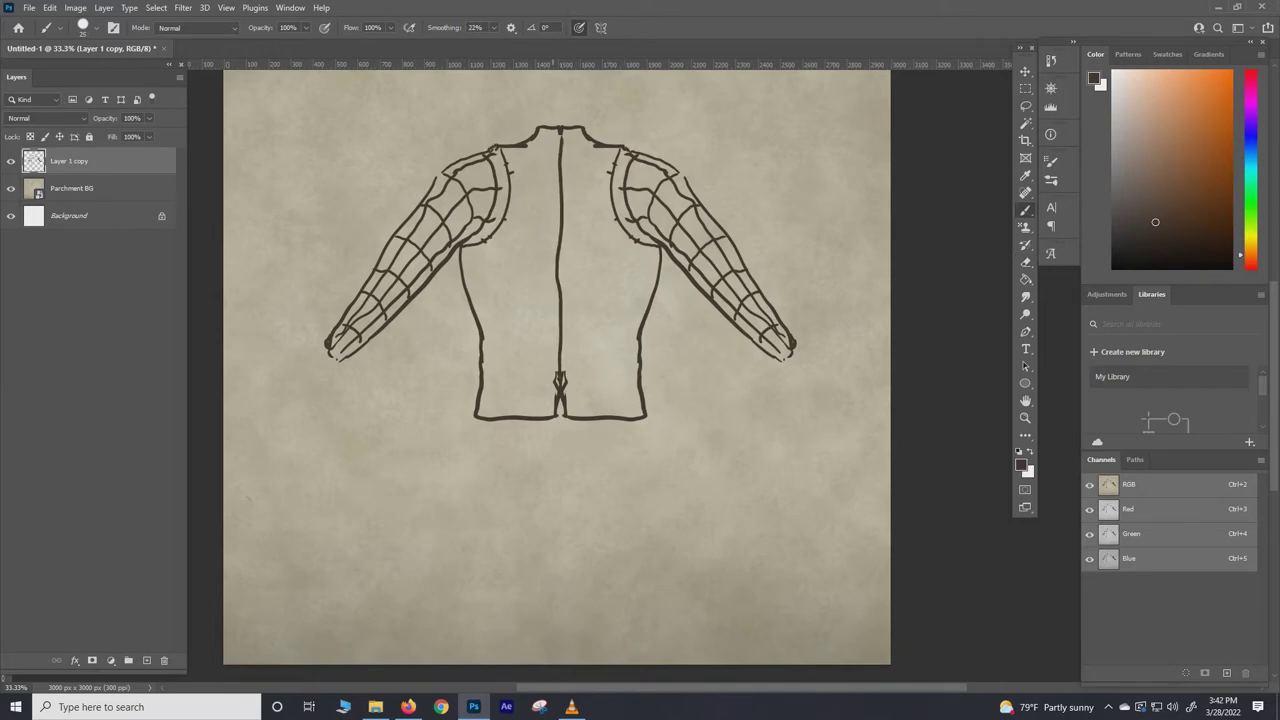
pyautogui.moveTo(553, 398)
pyautogui.mouseDown()
pyautogui.moveTo(566, 376)
pyautogui.moveTo(556, 182)
pyautogui.moveTo(560, 386)
pyautogui.mouseUp()
pyautogui.press('e')
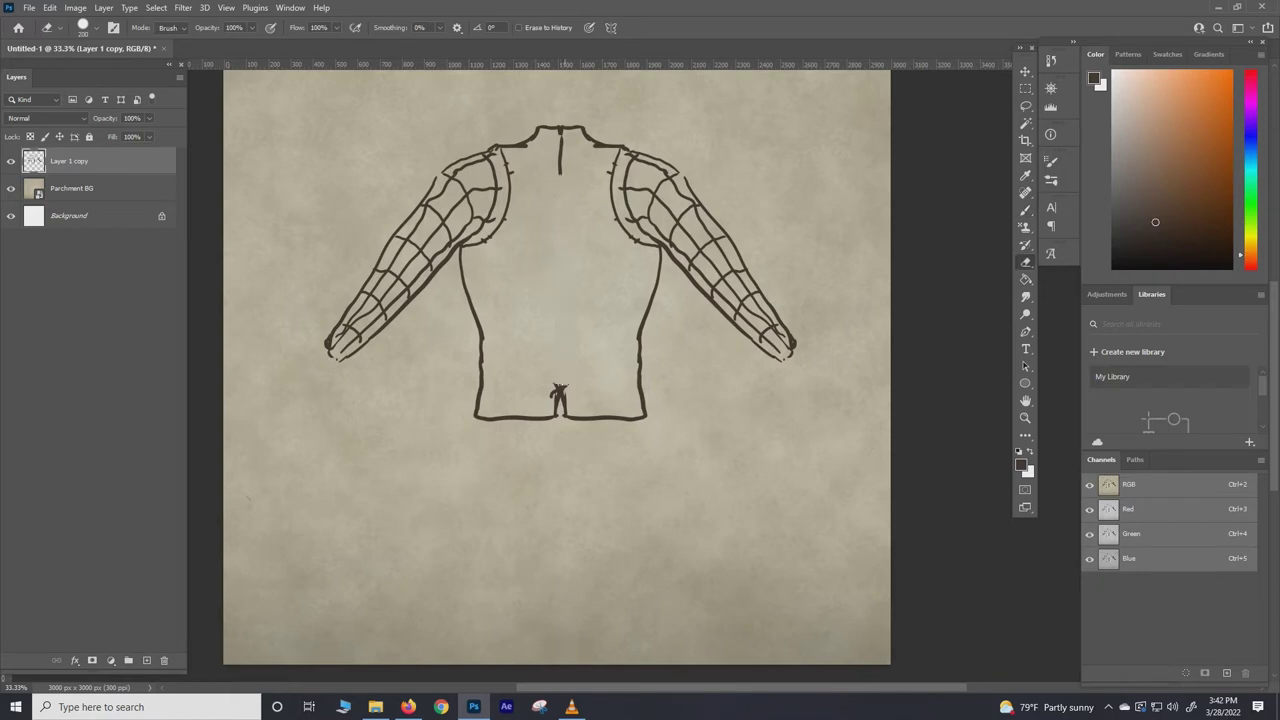
pyautogui.press('b')
pyautogui.moveTo(561, 172); pyautogui.dragTo(560, 404)
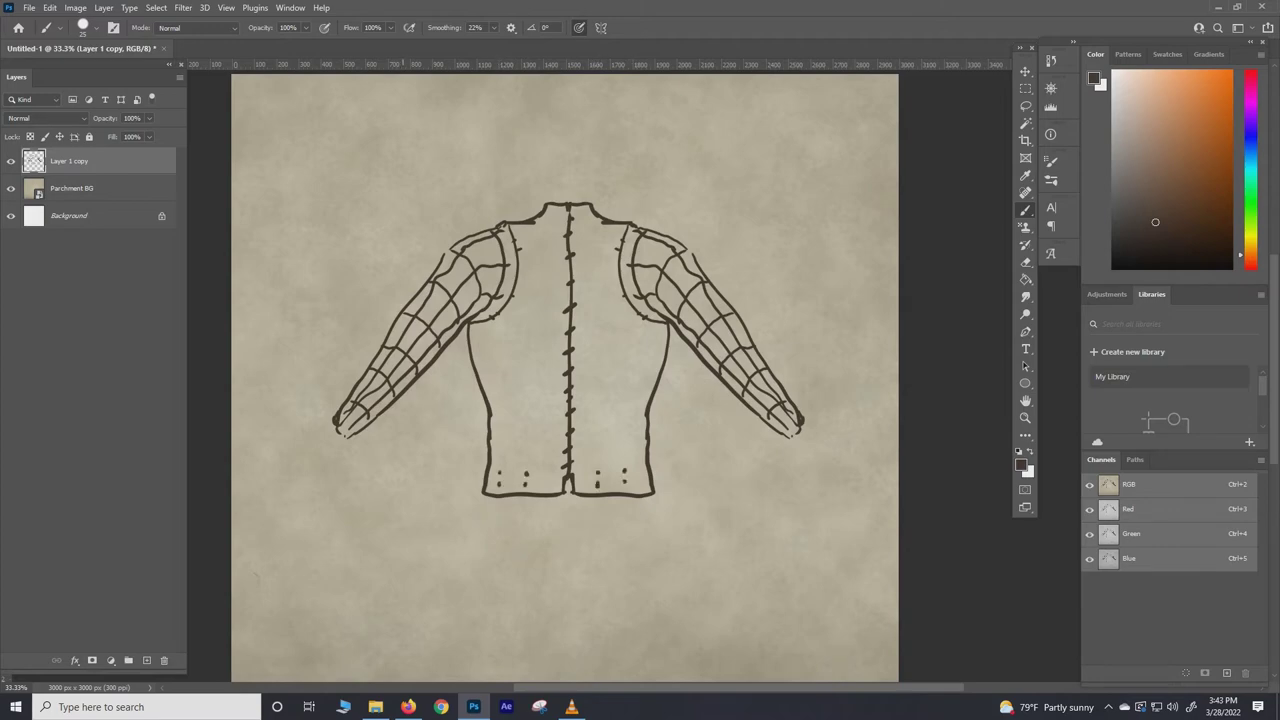
# Draw two pairs of hanging laces through the eyelets on the left half of the jacket's hem
pyautogui.moveTo(421, 470); pyautogui.dragTo(426, 383)
pyautogui.moveTo(503, 386); pyautogui.dragTo(496, 436)
pyautogui.moveTo(533, 388); pyautogui.dragTo(537, 424)
pyautogui.moveTo(502, 412)
pyautogui.mouseDown()
pyautogui.moveTo(502, 428)
pyautogui.moveTo(529, 426)
pyautogui.mouseUp()
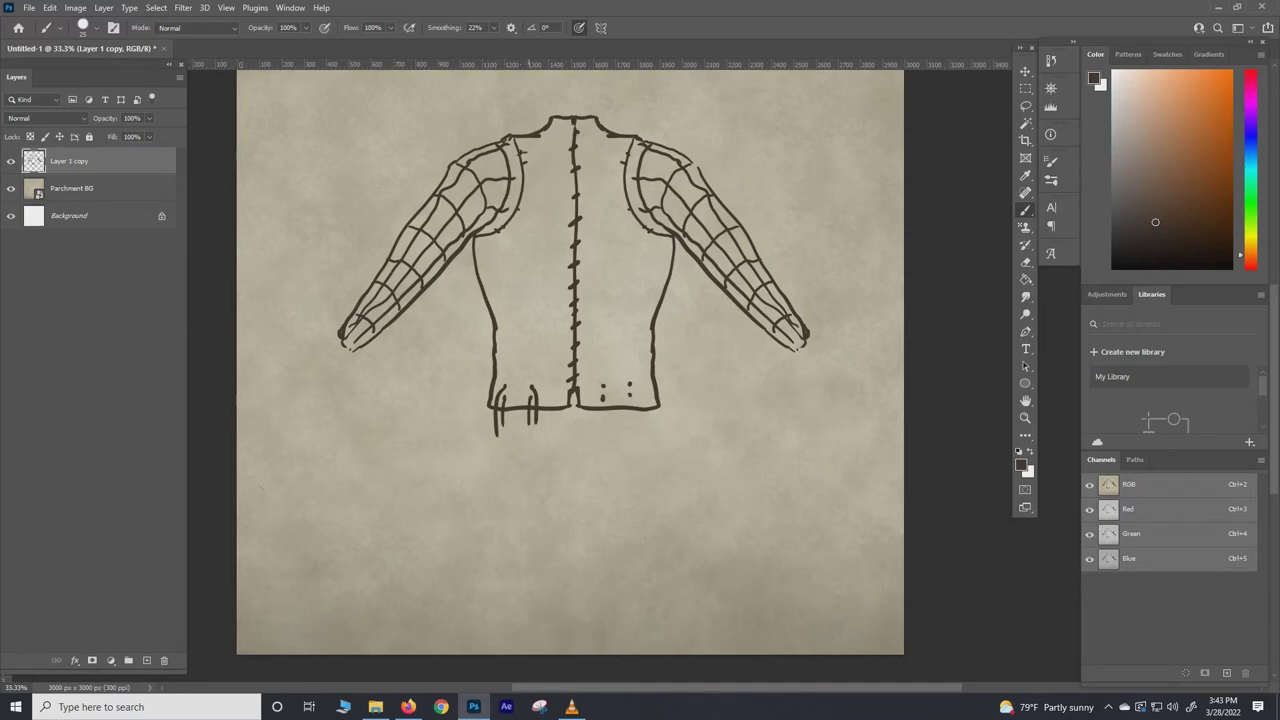
# Draw rows of horizontal quilting lines and crossing vertical lines over both halves of the jacket's torso
pyautogui.moveTo(526, 151); pyautogui.dragTo(562, 150)
pyautogui.moveTo(586, 149); pyautogui.dragTo(622, 148)
pyautogui.moveTo(526, 190); pyautogui.dragTo(618, 191)
pyautogui.moveTo(524, 170); pyautogui.dragTo(560, 169)
pyautogui.moveTo(588, 169); pyautogui.dragTo(602, 168)
pyautogui.moveTo(516, 217); pyautogui.dragTo(566, 216)
pyautogui.moveTo(590, 217); pyautogui.dragTo(622, 216)
pyautogui.moveTo(480, 246); pyautogui.dragTo(560, 245)
pyautogui.moveTo(590, 245); pyautogui.dragTo(656, 244)
pyautogui.moveTo(480, 269)
pyautogui.mouseDown()
pyautogui.moveTo(658, 270)
pyautogui.moveTo(556, 288)
pyautogui.moveTo(658, 285)
pyautogui.mouseUp()
pyautogui.moveTo(492, 308); pyautogui.dragTo(560, 305)
pyautogui.moveTo(586, 304); pyautogui.dragTo(646, 302)
pyautogui.moveTo(500, 324); pyautogui.dragTo(558, 322)
pyautogui.moveTo(590, 322); pyautogui.dragTo(638, 320)
pyautogui.moveTo(498, 342); pyautogui.dragTo(564, 340)
pyautogui.moveTo(590, 341); pyautogui.dragTo(640, 339)
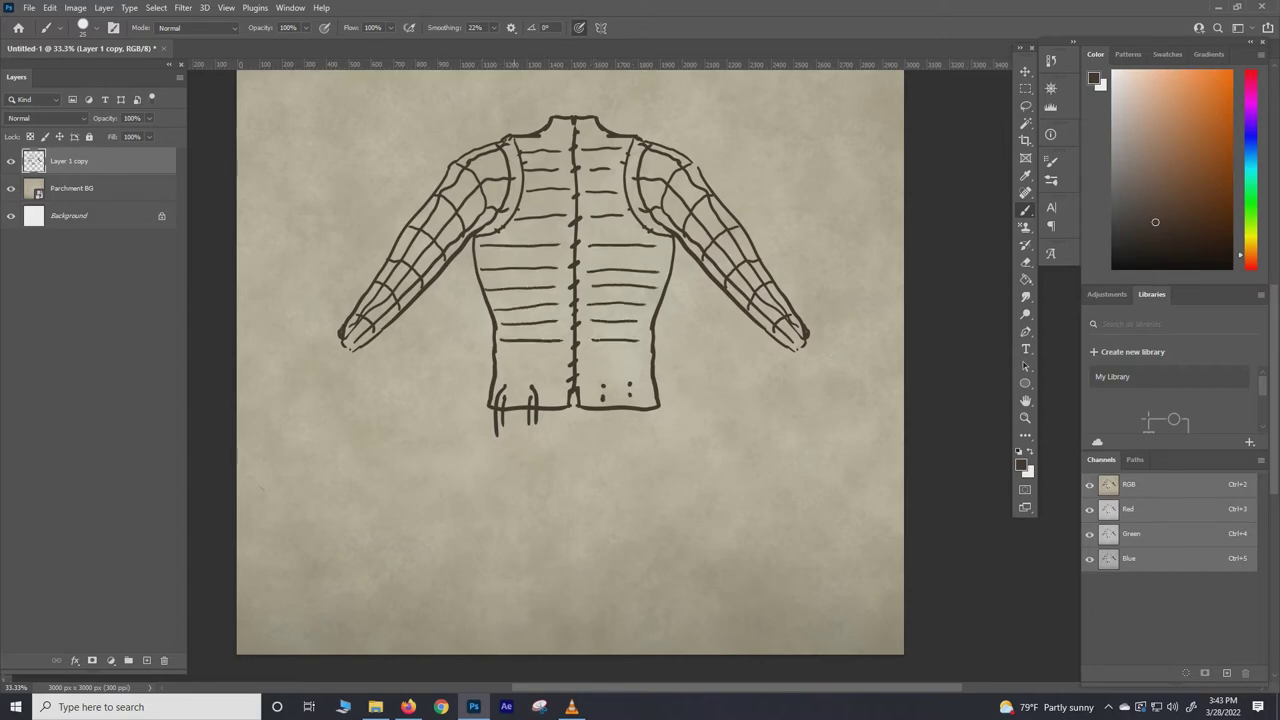
pyautogui.moveTo(498, 361); pyautogui.dragTo(558, 360)
pyautogui.moveTo(592, 365); pyautogui.dragTo(640, 364)
pyautogui.moveTo(516, 382)
pyautogui.mouseDown()
pyautogui.moveTo(502, 230)
pyautogui.moveTo(535, 280)
pyautogui.moveTo(530, 148)
pyautogui.mouseUp()
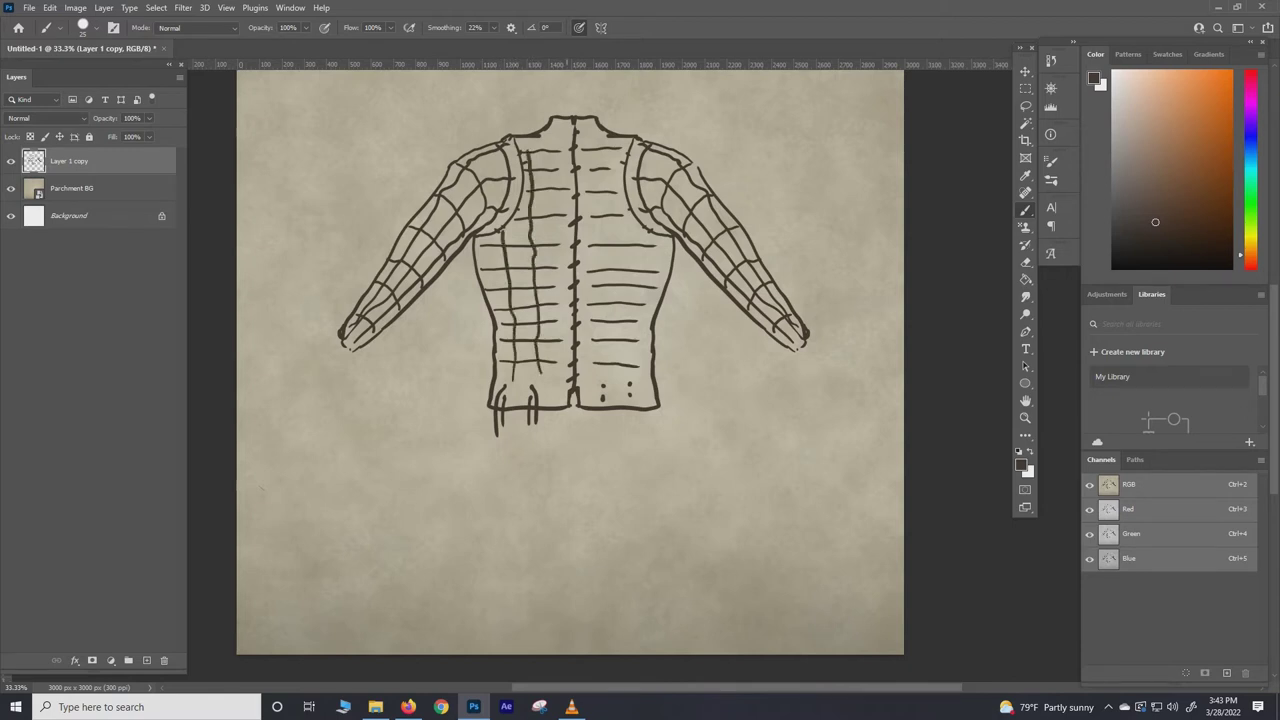
pyautogui.moveTo(603, 370)
pyautogui.mouseDown()
pyautogui.moveTo(612, 144)
pyautogui.moveTo(648, 244)
pyautogui.mouseUp()
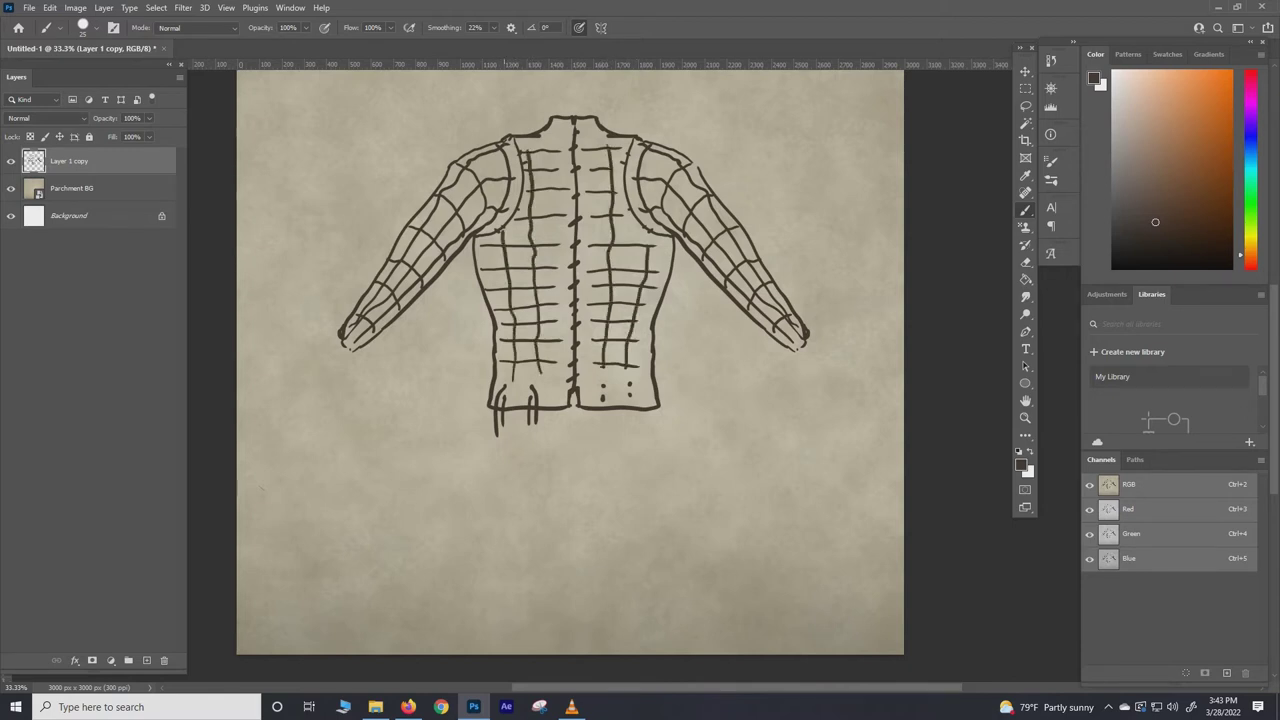
# Add a new layer and draw two red arrows pointing inward at both sides of the jacket's waist
pyautogui.click(1251, 268)
pyautogui.click(1211, 116)
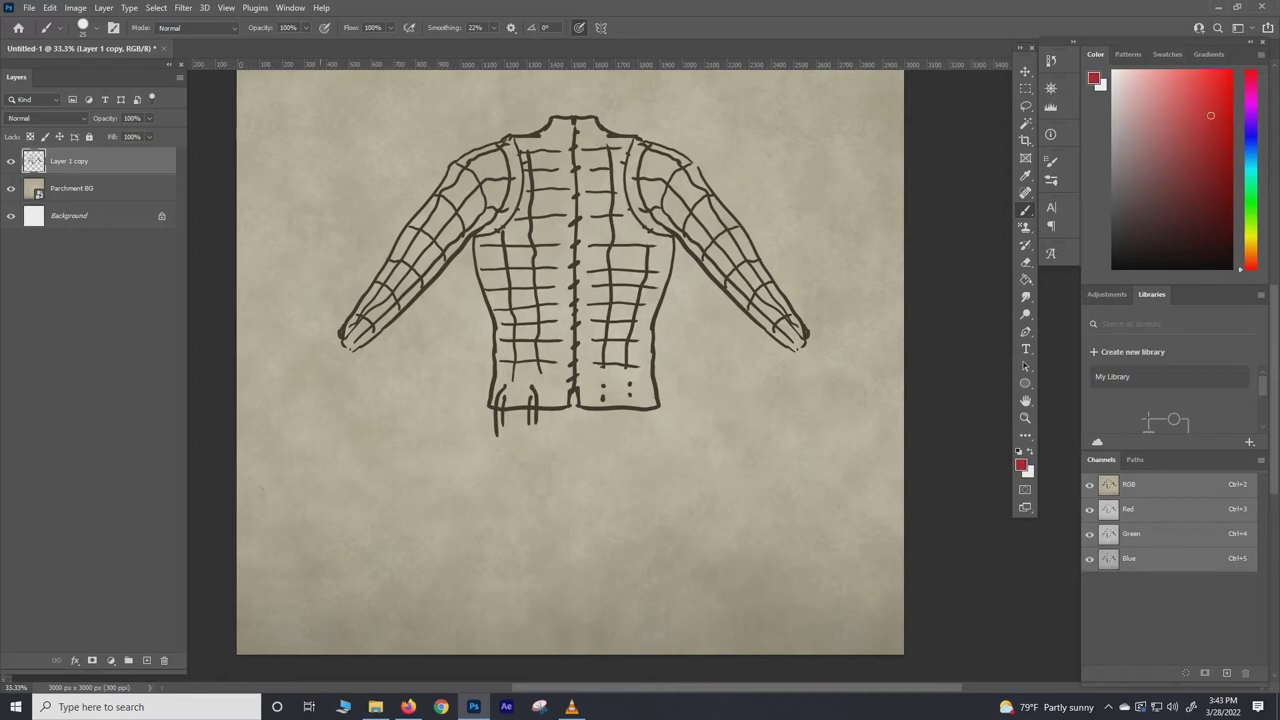
pyautogui.hotkey('ctrl', 'shift', 'alt', 'n')
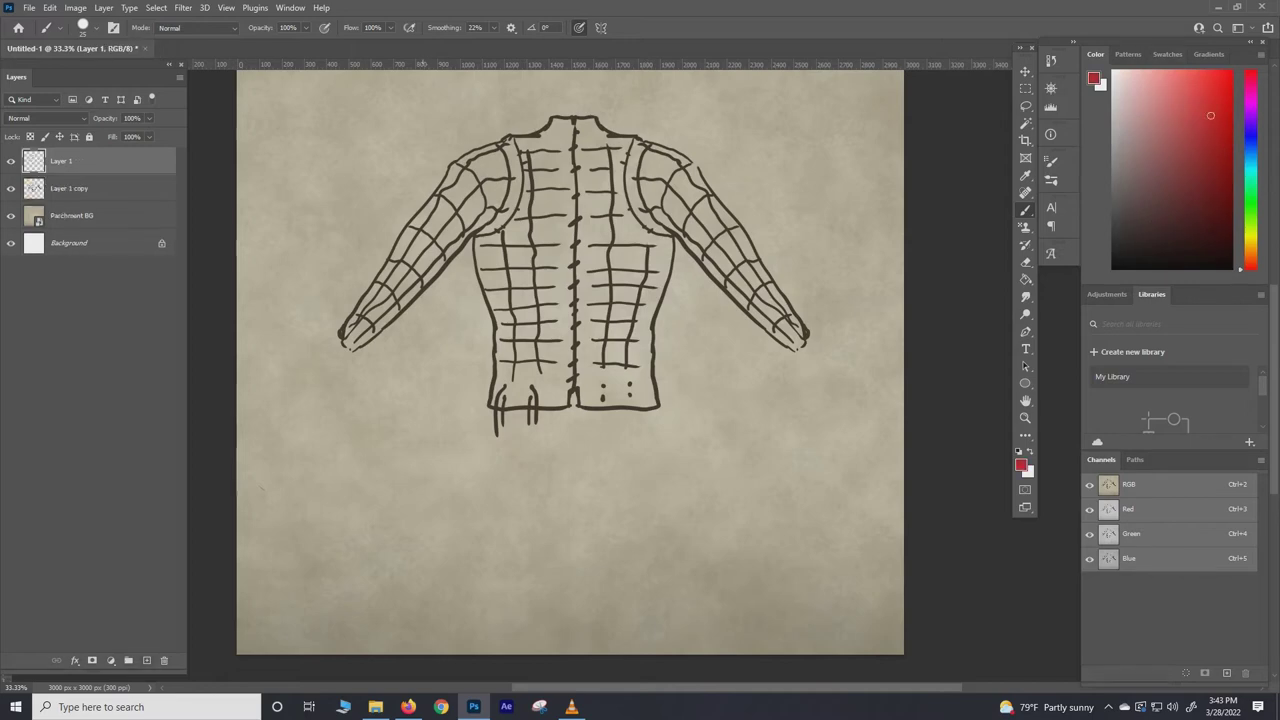
pyautogui.moveTo(418, 352); pyautogui.dragTo(476, 350)
pyautogui.moveTo(726, 340); pyautogui.dragTo(658, 343)
pyautogui.moveTo(672, 337); pyautogui.dragTo(672, 350)
# On Layer 1 copy, sample the dark line colour and sketch a tapering leg outline below the left laces
pyautogui.click(70, 188)
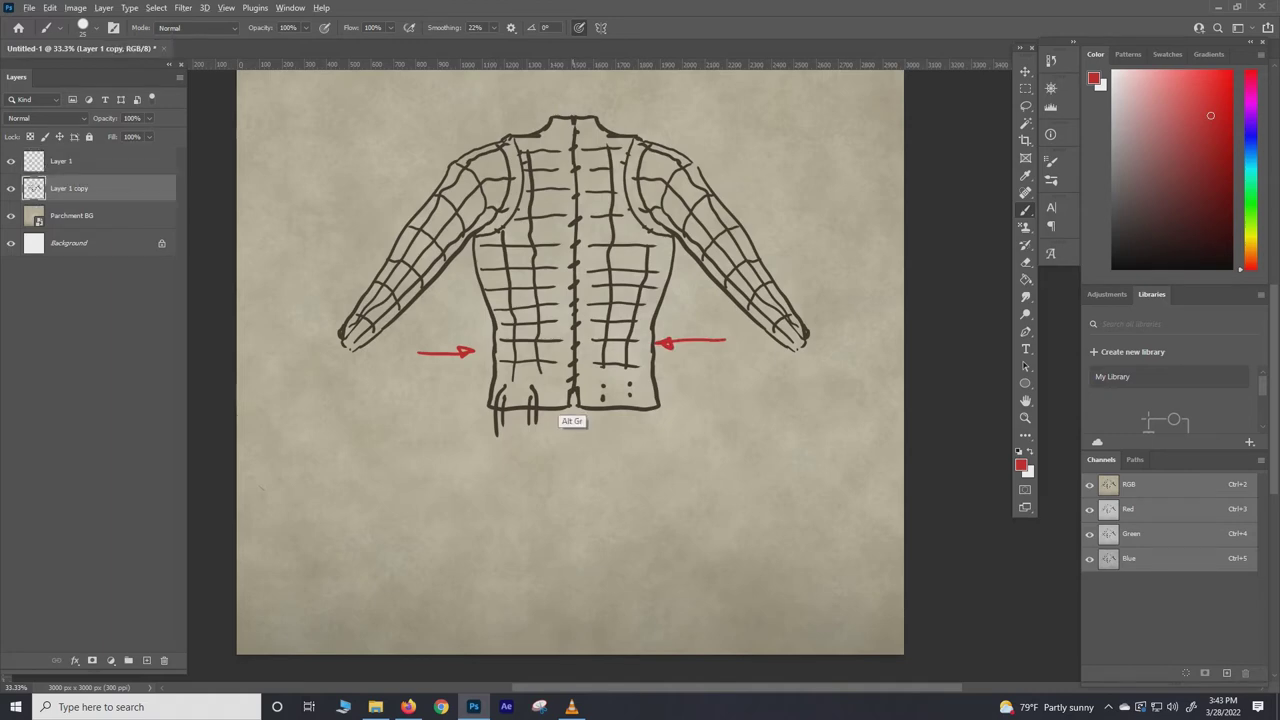
pyautogui.keyDown('alt'); pyautogui.click(573, 389); pyautogui.keyUp('alt')
pyautogui.moveTo(549, 437)
pyautogui.mouseDown()
pyautogui.moveTo(474, 438)
pyautogui.moveTo(475, 526)
pyautogui.moveTo(545, 480)
pyautogui.mouseUp()
pyautogui.hotkey('ctrl', 'z')
pyautogui.hotkey('ctrl', 'z')
pyautogui.moveTo(534, 582); pyautogui.dragTo(549, 442)
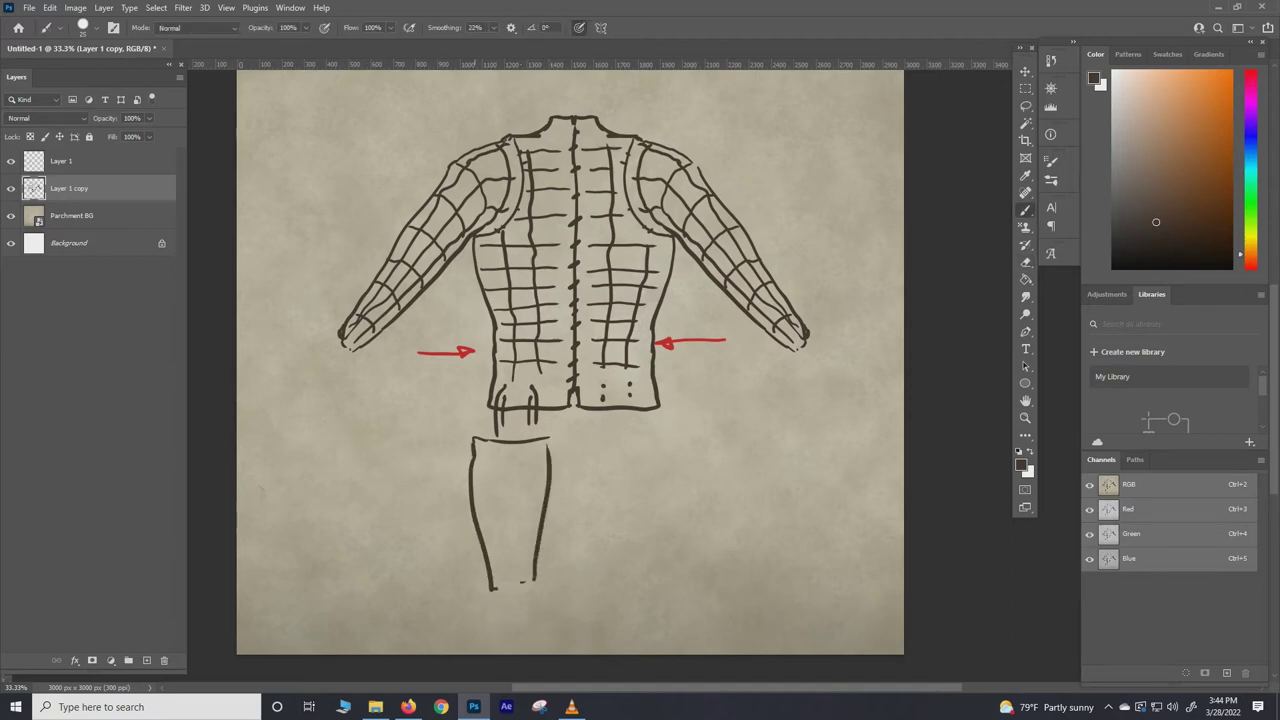
# Draw a red downward arrow beside the laces and a curved red arrow pointing at the left waist
pyautogui.click(1251, 268)
pyautogui.click(1215, 115)
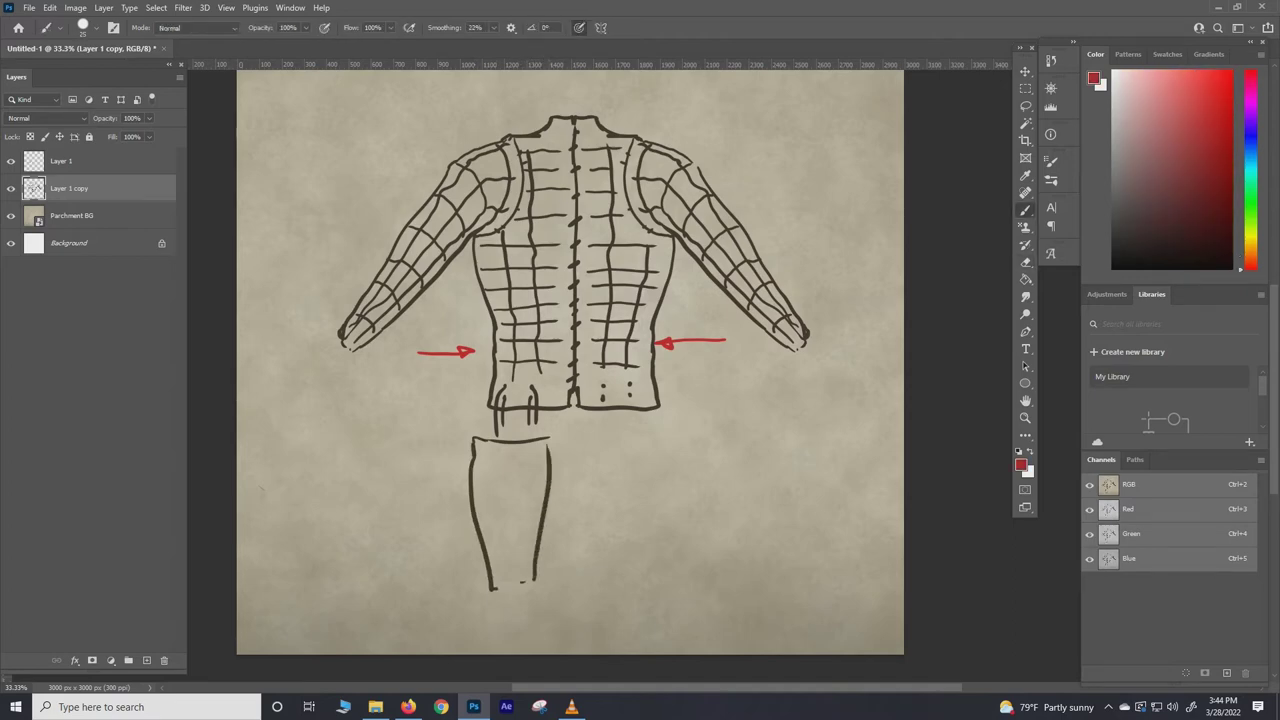
pyautogui.moveTo(440, 386); pyautogui.dragTo(442, 455)
pyautogui.moveTo(436, 448); pyautogui.dragTo(454, 448)
pyautogui.moveTo(459, 297); pyautogui.dragTo(482, 333)
pyautogui.moveTo(471, 325); pyautogui.dragTo(481, 337)
# Draw a red downward arrow above the left shoulder and cross it out
pyautogui.scroll(2, 570, 360)
pyautogui.moveTo(517, 163); pyautogui.dragTo(522, 213)
pyautogui.moveTo(532, 200); pyautogui.dragTo(523, 213)
pyautogui.moveTo(542, 156); pyautogui.dragTo(500, 222)
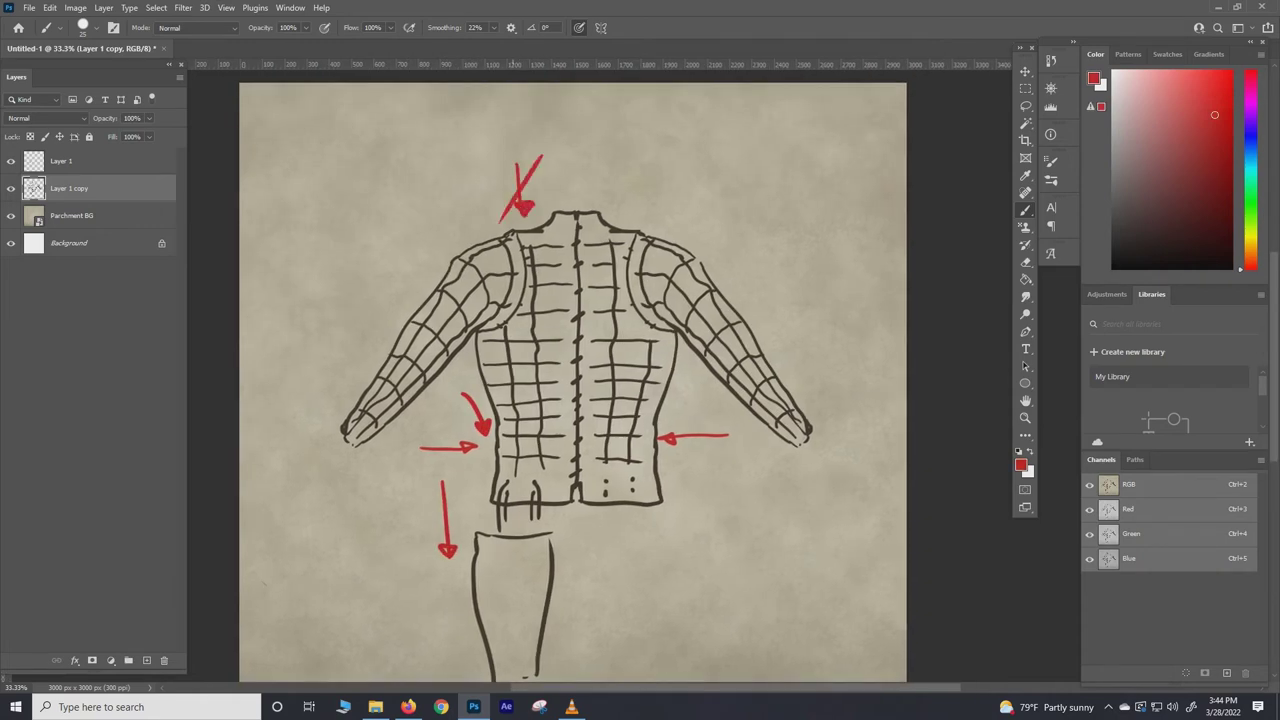
pyautogui.moveTo(477, 163); pyautogui.dragTo(545, 208)
# Erase the red arrows, the crossed-out mark and the leg outline from Layer 1 copy, and hide Layer 1
pyautogui.press('e')
pyautogui.moveTo(484, 434); pyautogui.dragTo(465, 395)
pyautogui.moveTo(482, 166)
pyautogui.mouseDown()
pyautogui.moveTo(522, 190)
pyautogui.moveTo(506, 214)
pyautogui.mouseUp()
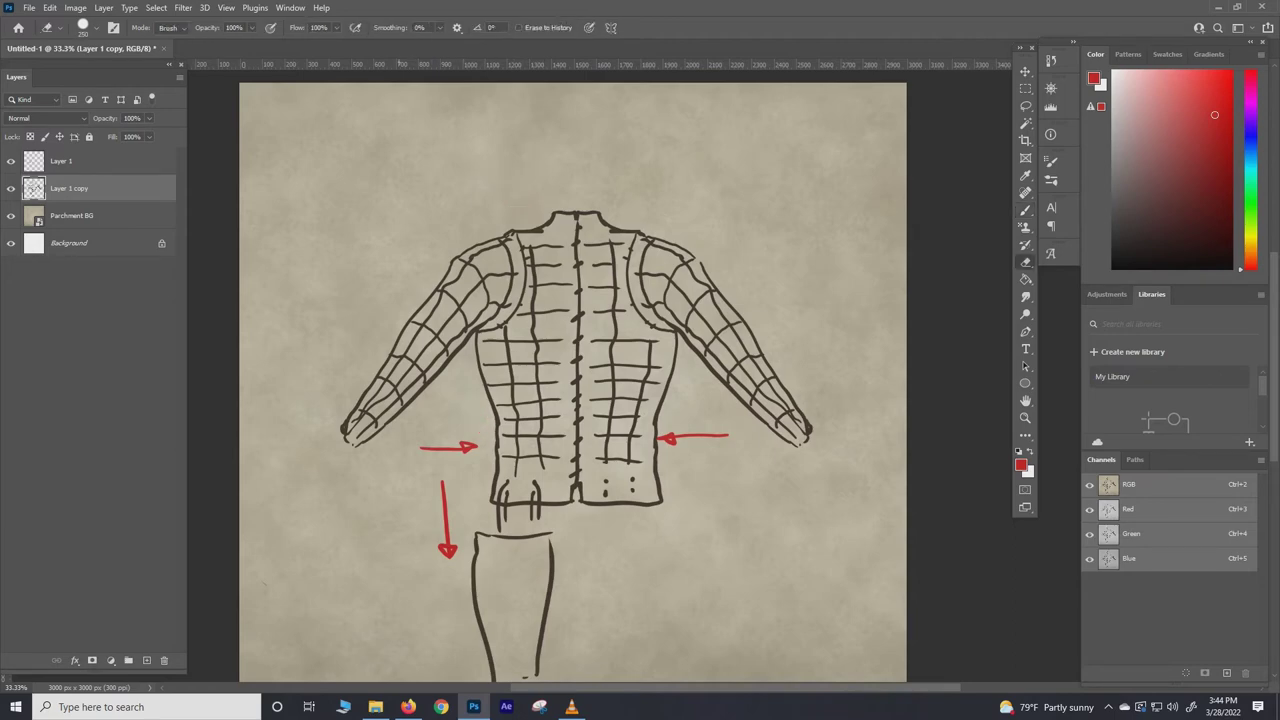
pyautogui.moveTo(444, 482); pyautogui.dragTo(448, 556)
pyautogui.moveTo(266, 480); pyautogui.dragTo(241, 375)
pyautogui.click(11, 161)
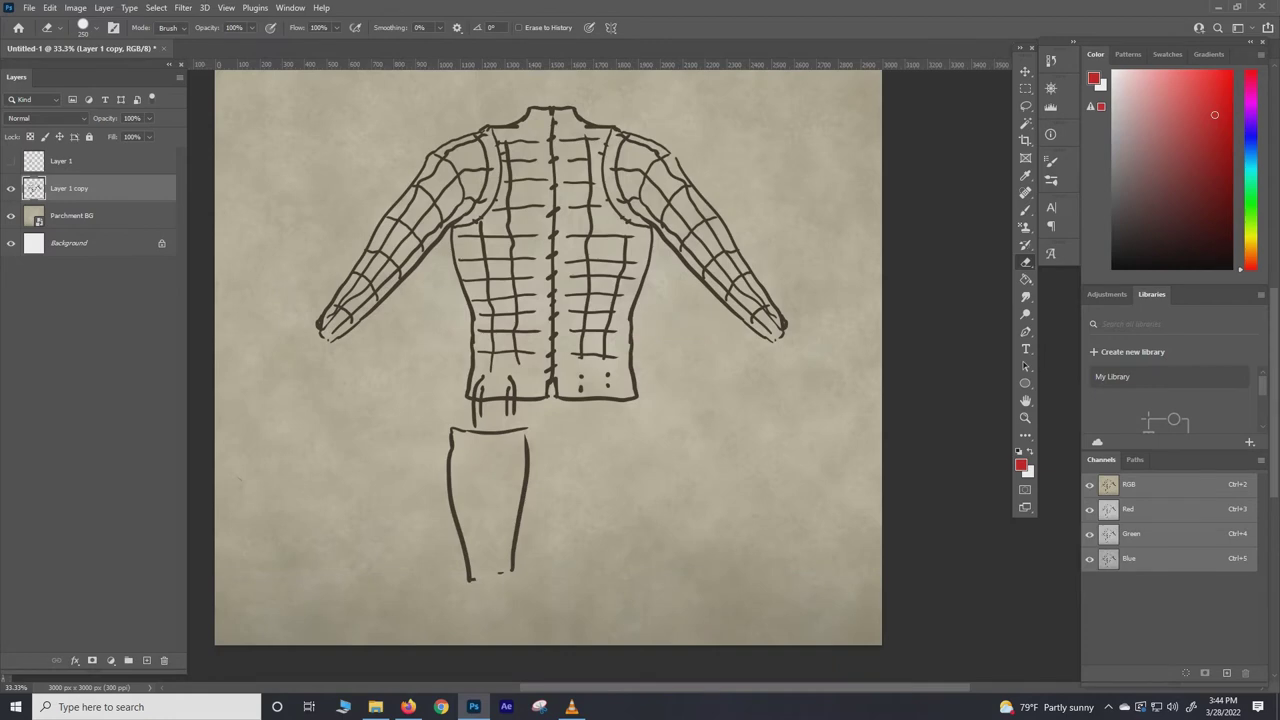
pyautogui.moveTo(408, 490)
pyautogui.mouseDown()
pyautogui.moveTo(500, 468)
pyautogui.moveTo(484, 550)
pyautogui.mouseUp()
# Add a new layer above the jacket drawing and lower the opacity of Layer 1 copy to 38%
pyautogui.click(147, 660)
pyautogui.click(69, 215)
pyautogui.click(149, 118)
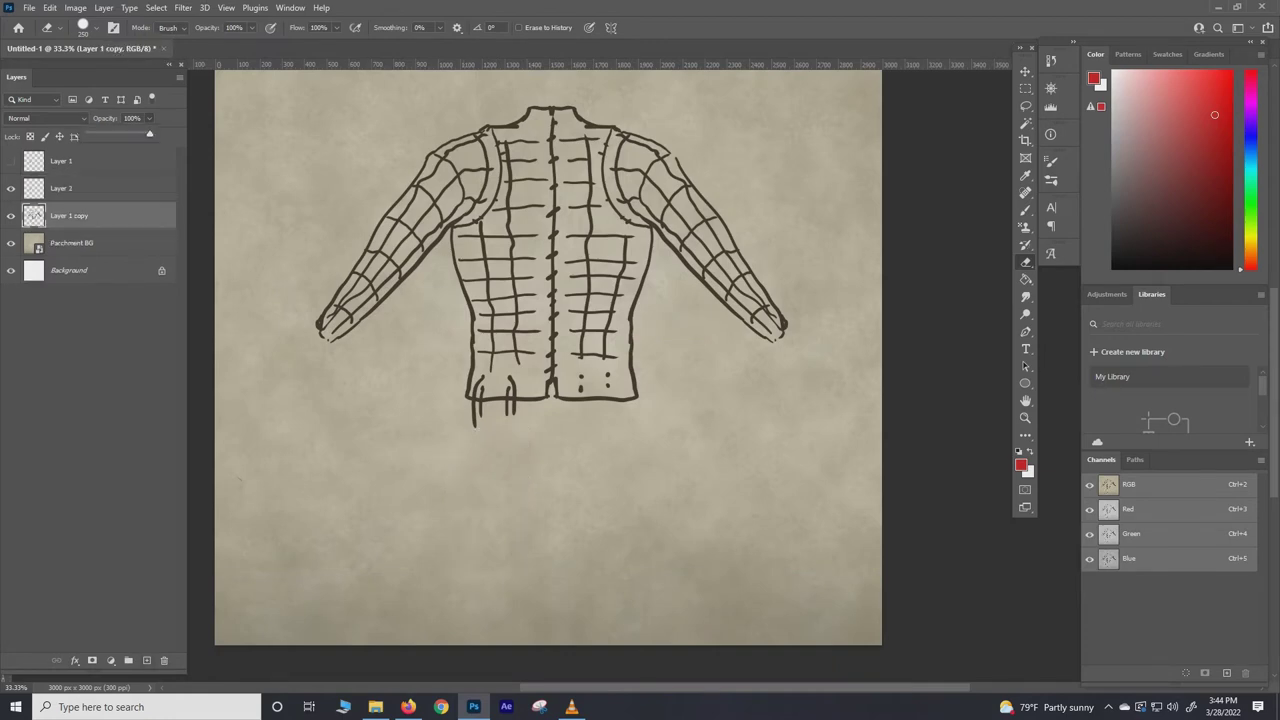
pyautogui.moveTo(153, 134); pyautogui.dragTo(111, 134)
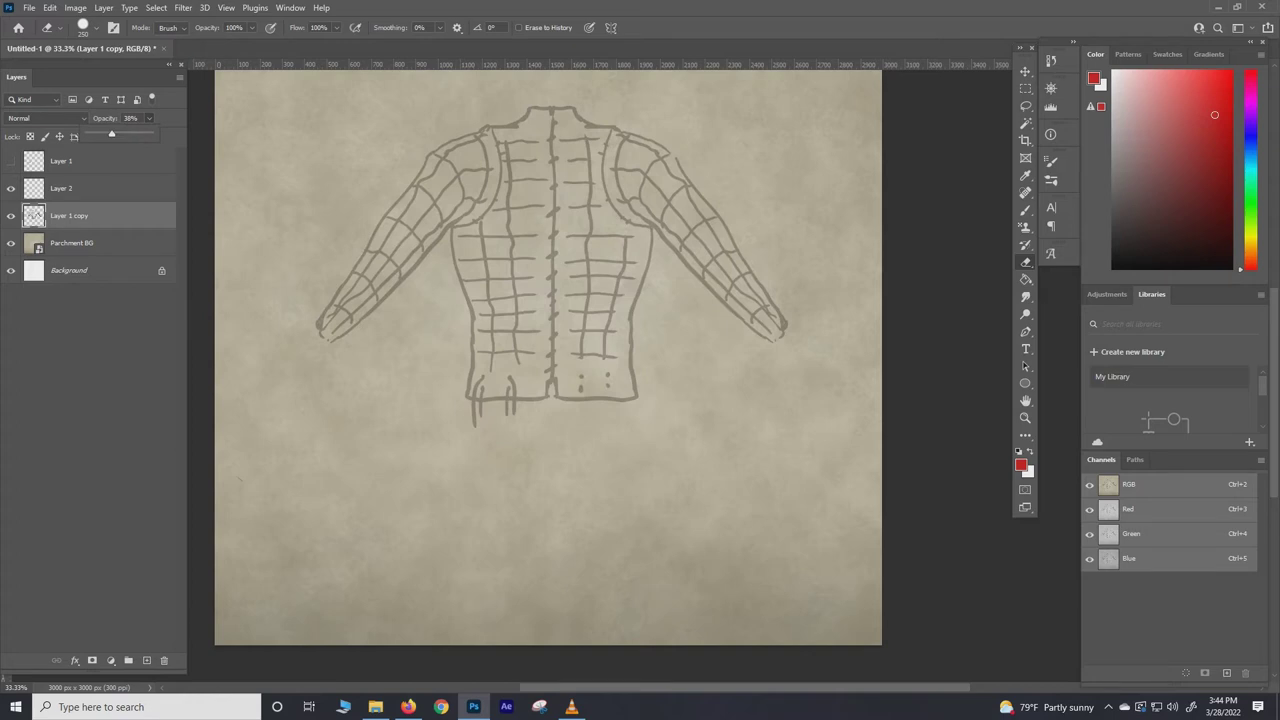
# On Layer 2, outline the left half of a longer mail shirt in dark brown and fill it with rings
pyautogui.click(69, 188)
pyautogui.click(1025, 210)
pyautogui.click(1173, 219)
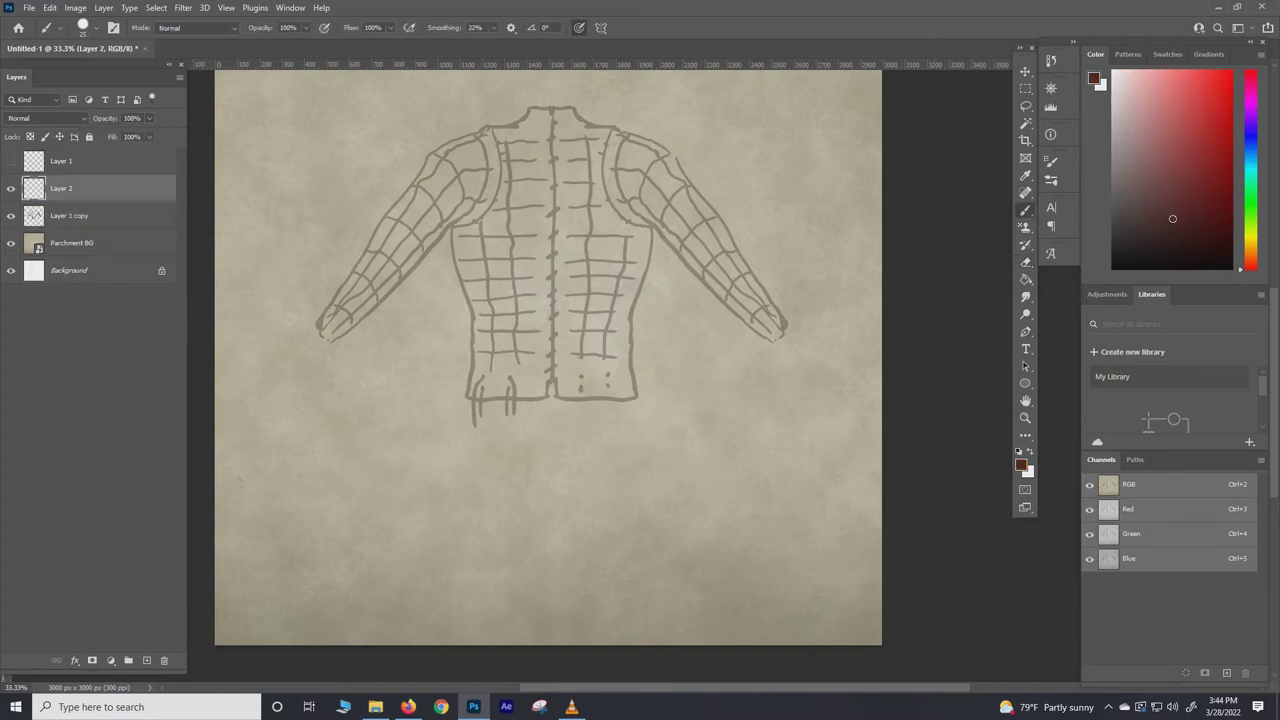
pyautogui.click(1251, 256)
pyautogui.moveTo(484, 303); pyautogui.dragTo(495, 380)
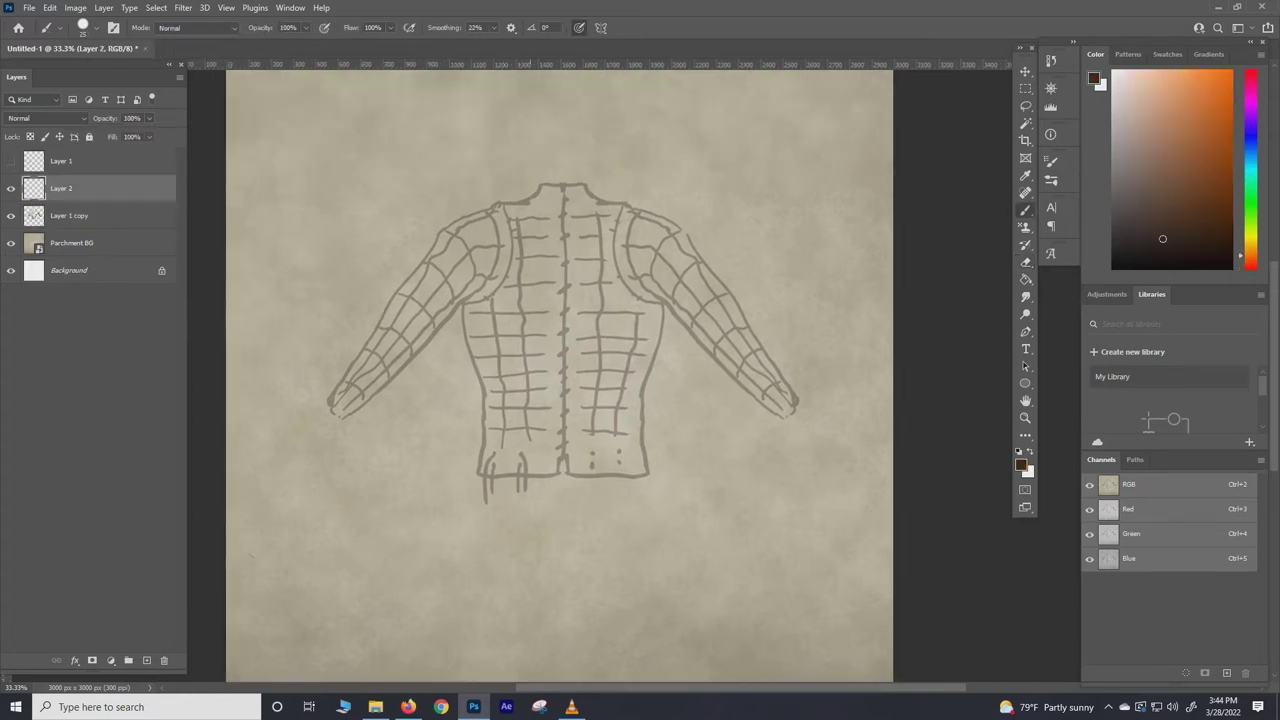
pyautogui.moveTo(527, 200)
pyautogui.mouseDown()
pyautogui.moveTo(574, 215)
pyautogui.moveTo(607, 207)
pyautogui.moveTo(478, 206)
pyautogui.moveTo(443, 224)
pyautogui.moveTo(354, 338)
pyautogui.mouseUp()
pyautogui.hotkey('ctrl', 'z')
pyautogui.moveTo(482, 206)
pyautogui.mouseDown()
pyautogui.moveTo(396, 298)
pyautogui.moveTo(345, 418)
pyautogui.moveTo(458, 316)
pyautogui.moveTo(472, 418)
pyautogui.moveTo(459, 552)
pyautogui.moveTo(545, 561)
pyautogui.mouseUp()
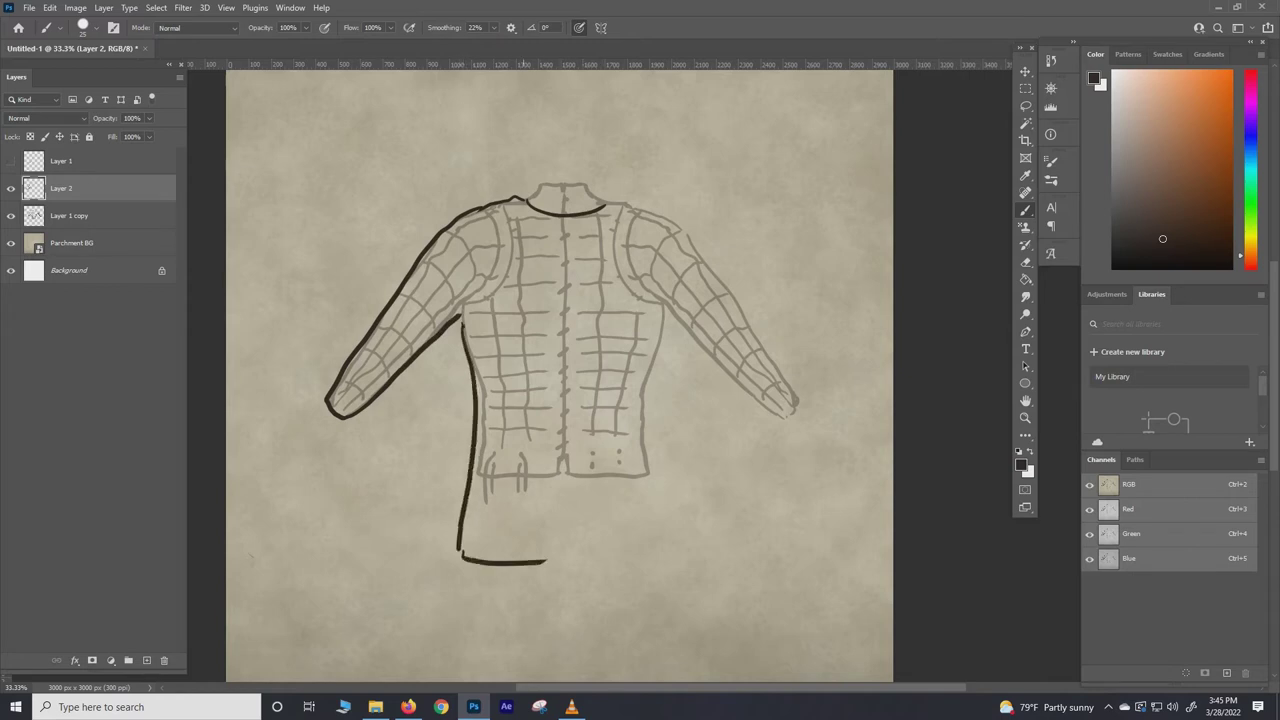
pyautogui.moveTo(560, 212)
pyautogui.mouseDown()
pyautogui.moveTo(505, 215)
pyautogui.moveTo(462, 300)
pyautogui.moveTo(432, 290)
pyautogui.moveTo(378, 372)
pyautogui.moveTo(332, 410)
pyautogui.mouseUp()
pyautogui.moveTo(470, 315)
pyautogui.mouseDown()
pyautogui.moveTo(545, 255)
pyautogui.moveTo(515, 348)
pyautogui.moveTo(505, 550)
pyautogui.moveTo(530, 555)
pyautogui.mouseUp()
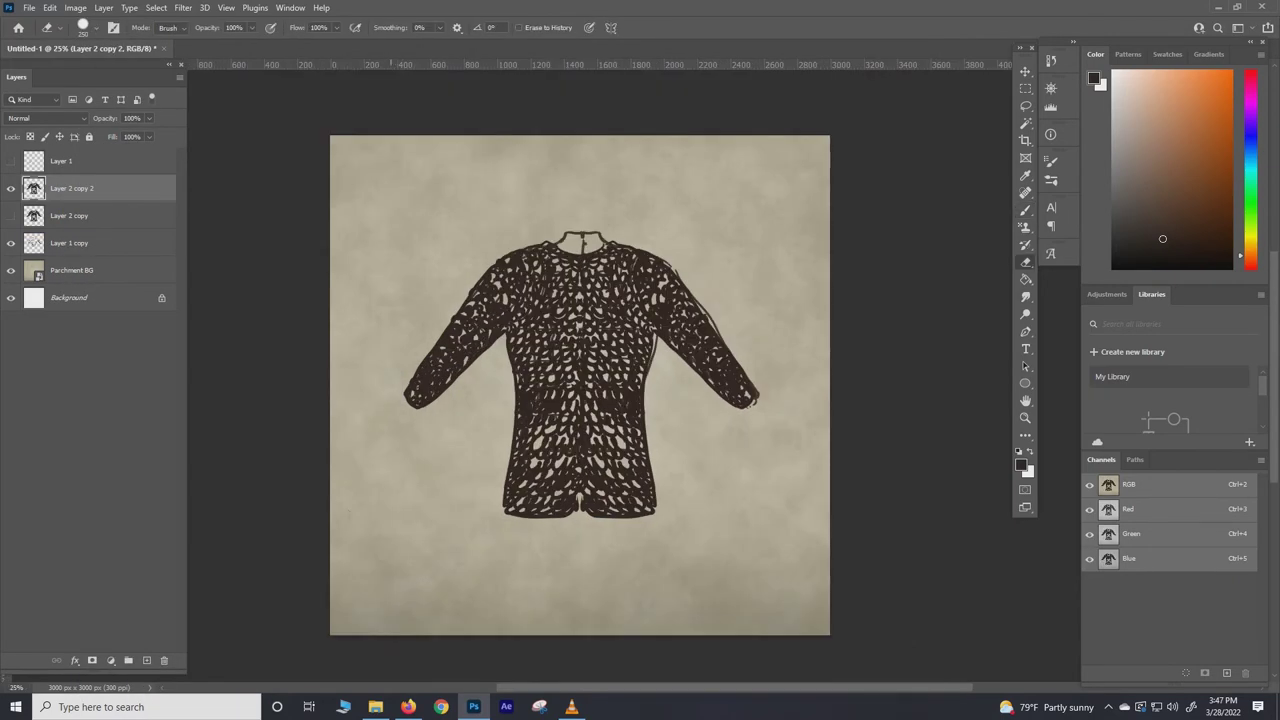
# With a smaller eraser, remove the mail along the left sleeve around an elbow patch and an armpit patch
pyautogui.press('[')
pyautogui.press('[')
pyautogui.press('[')
pyautogui.press('[')
pyautogui.press('[')
pyautogui.press('[')
pyautogui.press('[')
pyautogui.press('[')
pyautogui.press('[')
pyautogui.press('[')
pyautogui.moveTo(413, 398)
pyautogui.mouseDown()
pyautogui.moveTo(436, 374)
pyautogui.moveTo(400, 345)
pyautogui.moveTo(436, 332)
pyautogui.moveTo(392, 304)
pyautogui.mouseUp()
pyautogui.hotkey('ctrl', '+')
pyautogui.moveTo(378, 322)
pyautogui.mouseDown()
pyautogui.moveTo(364, 350)
pyautogui.moveTo(420, 344)
pyautogui.mouseUp()
pyautogui.moveTo(424, 298)
pyautogui.mouseDown()
pyautogui.moveTo(468, 266)
pyautogui.moveTo(480, 376)
pyautogui.mouseUp()
# With a larger eraser, clear the mail from the shoulder, torso and right sleeve, keeping the collar and patches
pyautogui.press(']')
pyautogui.press(']')
pyautogui.moveTo(402, 288); pyautogui.dragTo(468, 222)
pyautogui.moveTo(474, 218)
pyautogui.mouseDown()
pyautogui.moveTo(488, 248)
pyautogui.moveTo(636, 216)
pyautogui.mouseUp()
pyautogui.moveTo(515, 280)
pyautogui.mouseDown()
pyautogui.moveTo(510, 420)
pyautogui.moveTo(508, 372)
pyautogui.moveTo(535, 345)
pyautogui.mouseUp()
pyautogui.moveTo(480, 560); pyautogui.dragTo(700, 230)
pyautogui.moveTo(724, 305); pyautogui.dragTo(776, 402)
# Duplicate Layer 2 copy 2, flip it horizontally onto the jacket's other side, and erase the overlapping collar mail
pyautogui.rightClick(66, 190)
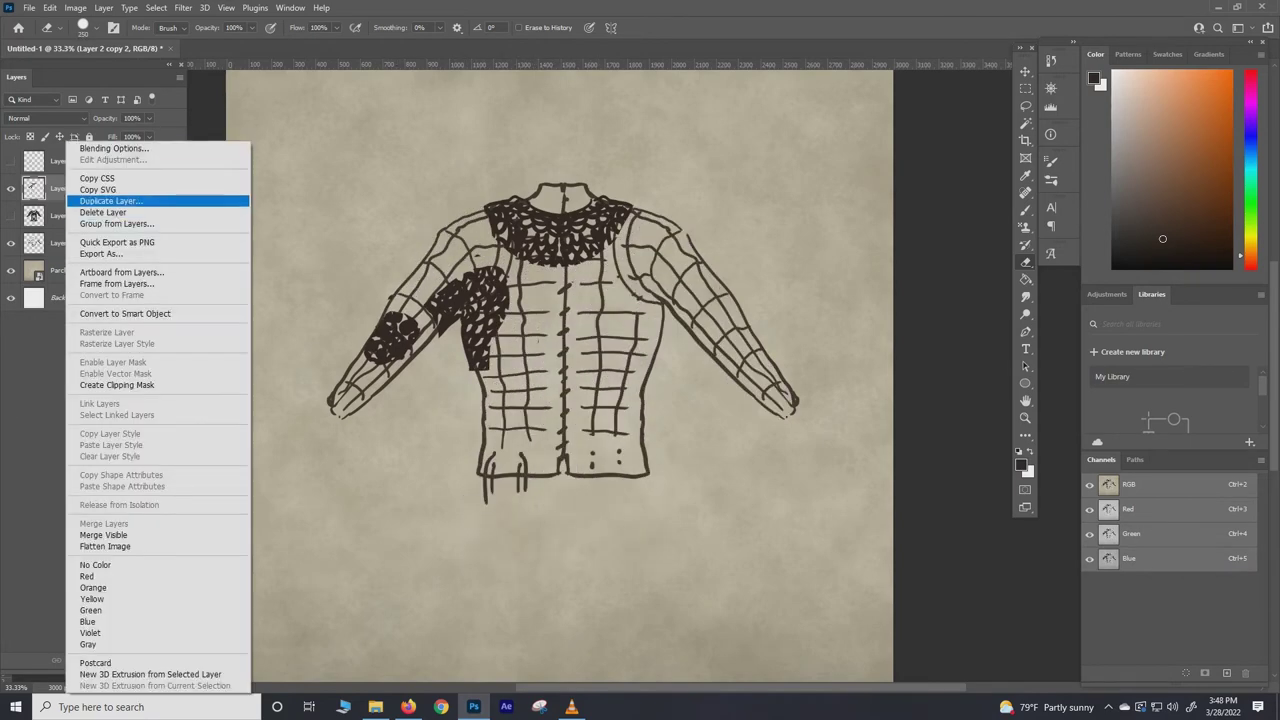
pyautogui.click(100, 201)
pyautogui.hotkey('ctrl', 't')
pyautogui.rightClick(469, 250)
pyautogui.click(500, 511)
pyautogui.moveTo(445, 337); pyautogui.dragTo(559, 337)
pyautogui.press('Return')
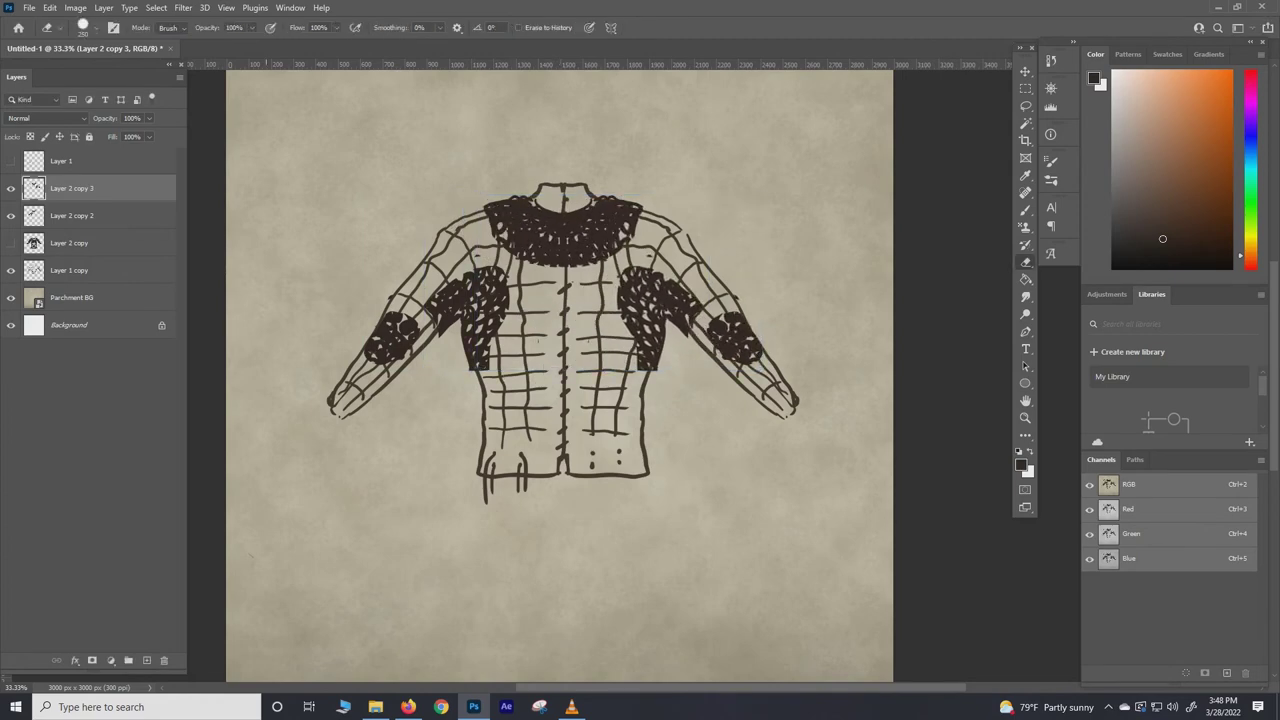
pyautogui.moveTo(505, 222); pyautogui.dragTo(632, 222)
pyautogui.moveTo(600, 300); pyautogui.dragTo(574, 278)
# Select the layers from Layer 2 copy 3 to Layer 1 copy, scale them down, and place them on the parchment's left half
pyautogui.keyDown('shift'); pyautogui.click(56, 276); pyautogui.keyUp('shift')
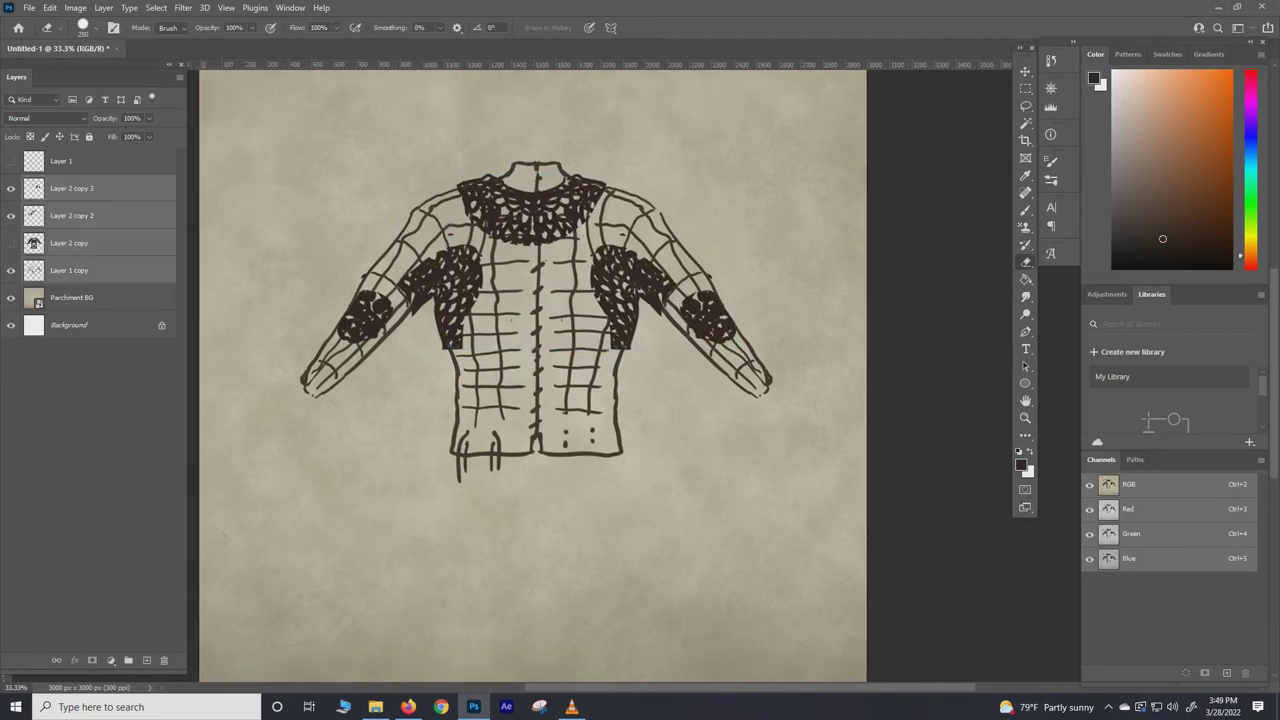
pyautogui.hotkey('ctrl', 't')
pyautogui.hotkey('ctrl', '-')
pyautogui.moveTo(383, 214); pyautogui.dragTo(509, 318)
pyautogui.moveTo(551, 454); pyautogui.dragTo(385, 417)
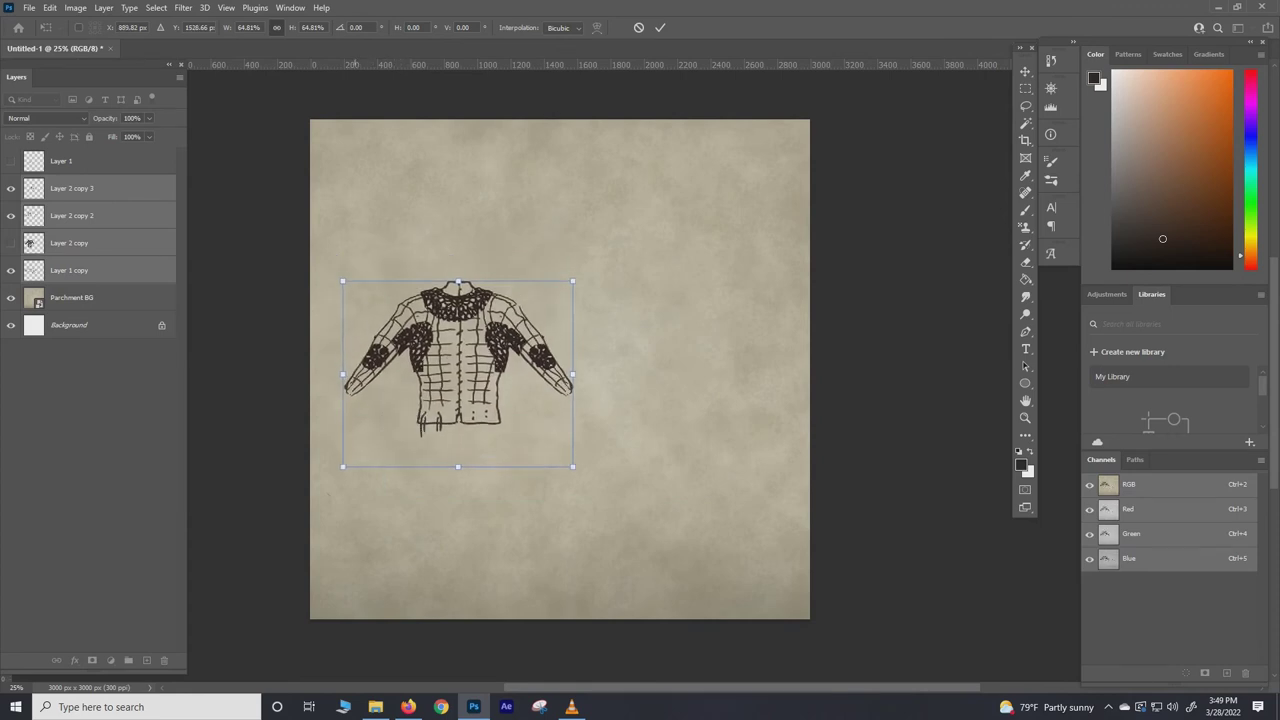
pyautogui.moveTo(343, 281); pyautogui.dragTo(353, 289)
pyautogui.moveTo(363, 300); pyautogui.dragTo(356, 295)
pyautogui.press('Return')
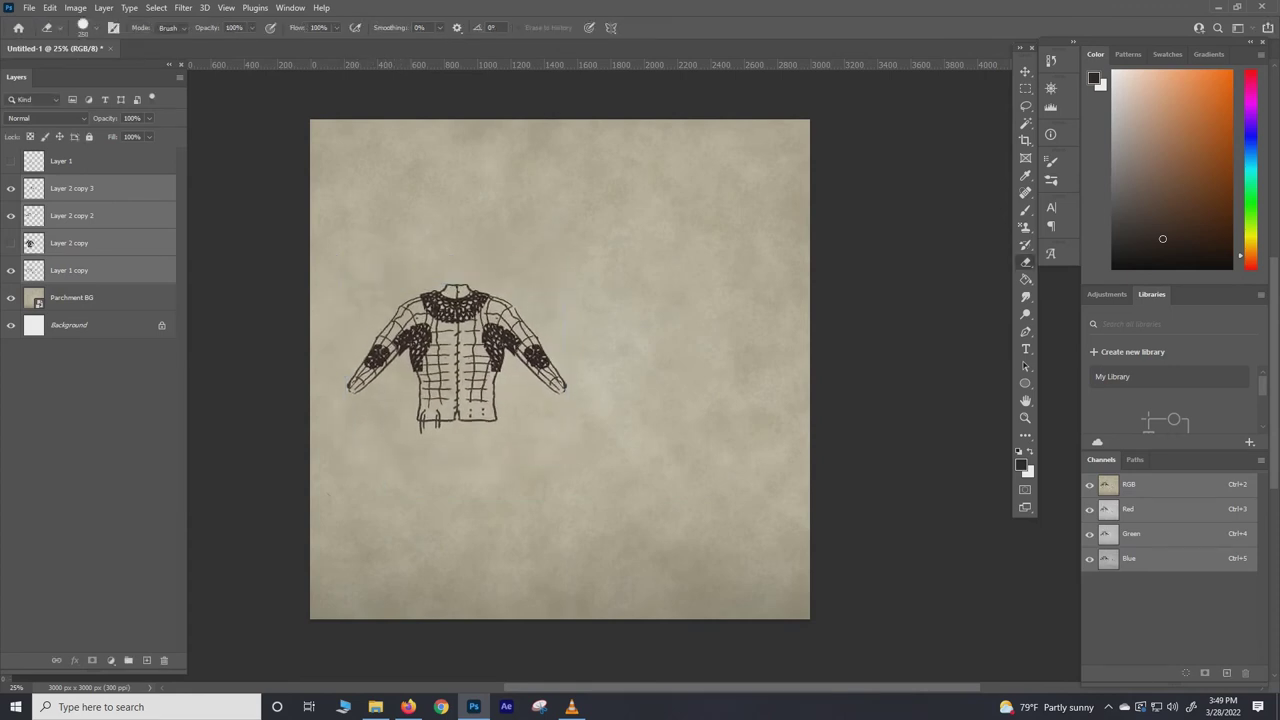
# Move the selected jacket layers up into the parchment's upper-left area
pyautogui.hotkey('ctrl', 't')
pyautogui.moveTo(421, 430)
pyautogui.mouseDown()
pyautogui.moveTo(399, 311)
pyautogui.moveTo(417, 327)
pyautogui.mouseUp()
pyautogui.press('Return')
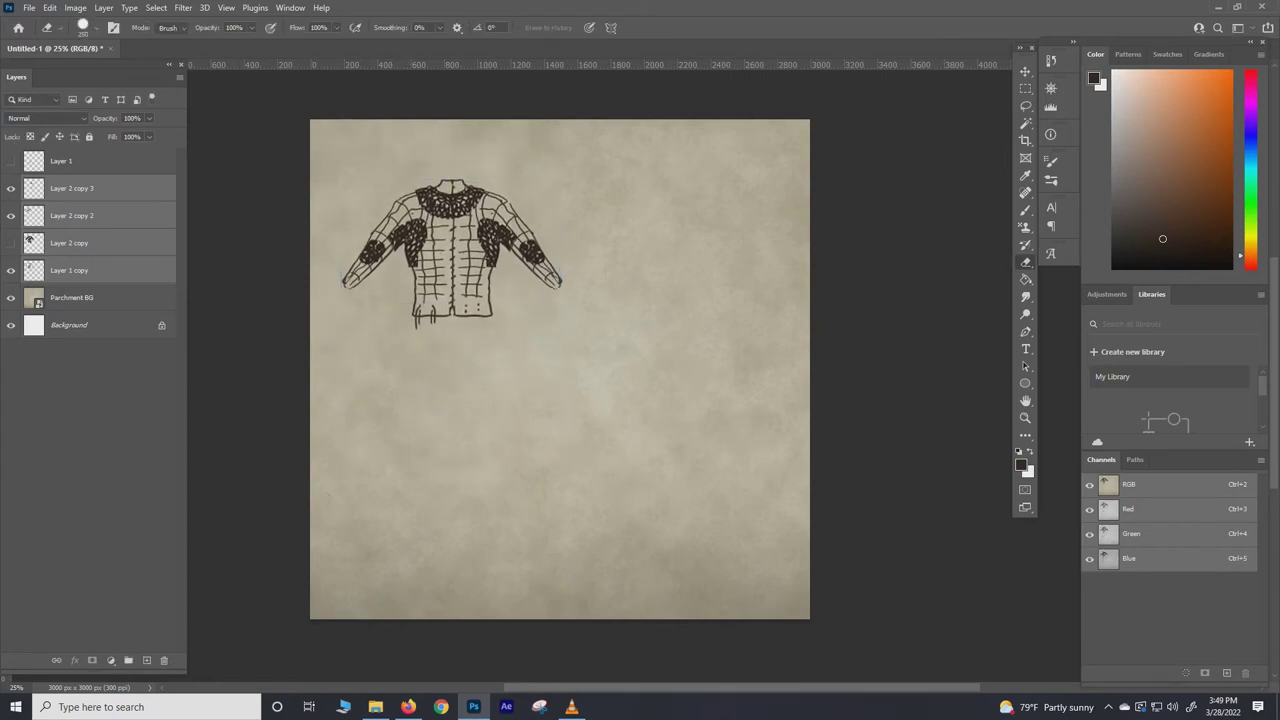
# Create a new layer above Layer 2 copy 3 and draw a side-view breastplate outline with a rounded chest and curved arm opening
pyautogui.click(72, 188)
pyautogui.click(146, 660)
pyautogui.press('b')
pyautogui.hotkey('ctrl', '+')
pyautogui.moveTo(553, 420); pyautogui.dragTo(490, 324)
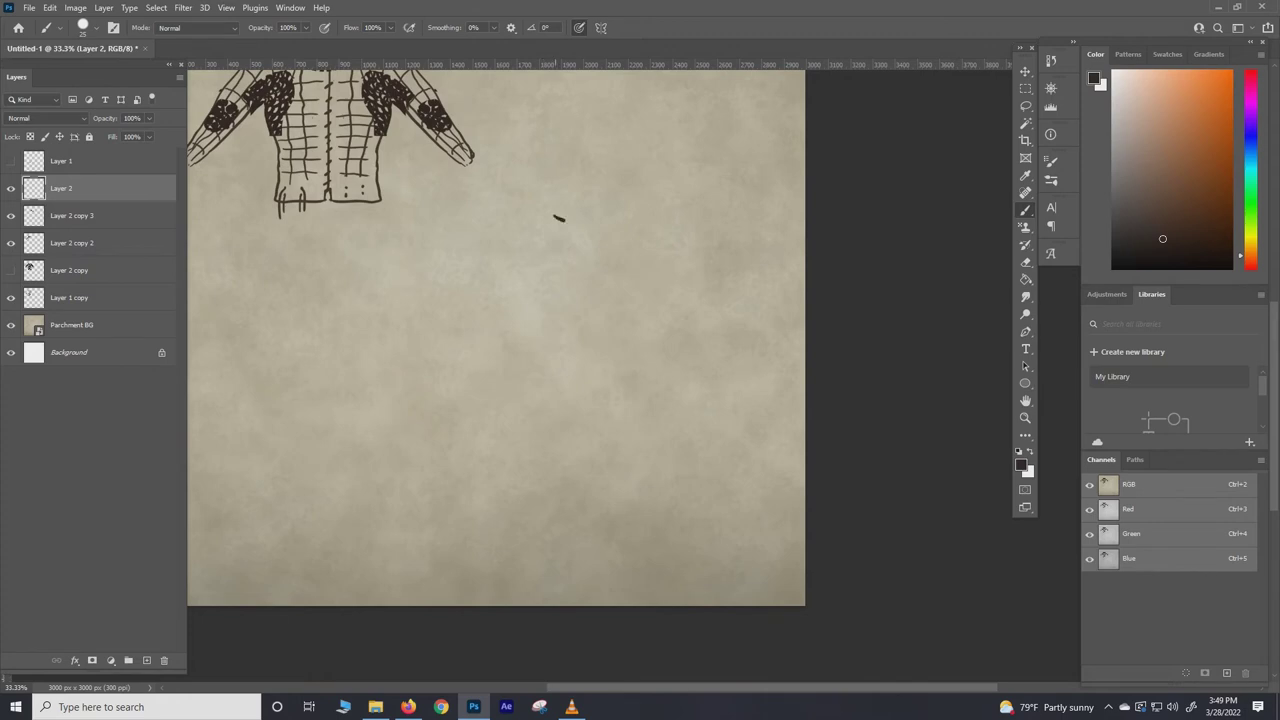
pyautogui.moveTo(559, 218)
pyautogui.mouseDown()
pyautogui.moveTo(614, 380)
pyautogui.moveTo(541, 212)
pyautogui.moveTo(525, 376)
pyautogui.moveTo(614, 380)
pyautogui.mouseUp()
pyautogui.scroll(2, 570, 380)
pyautogui.press('e')
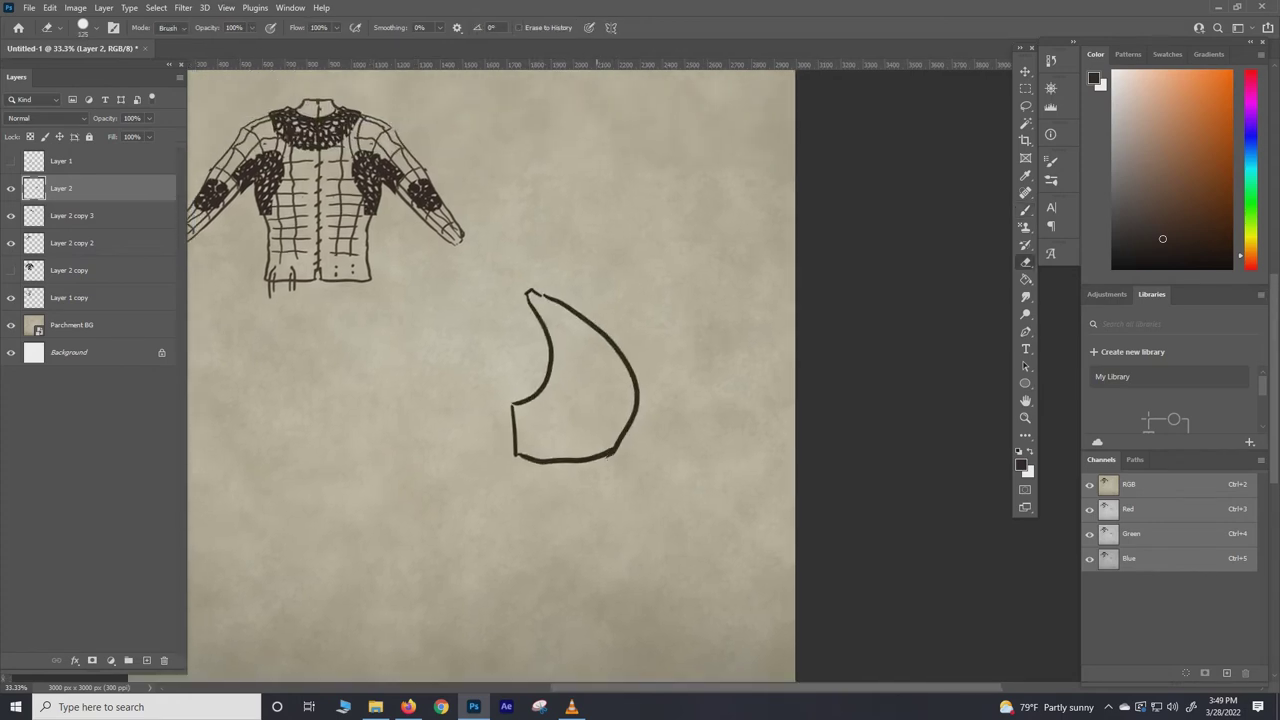
pyautogui.press('b')
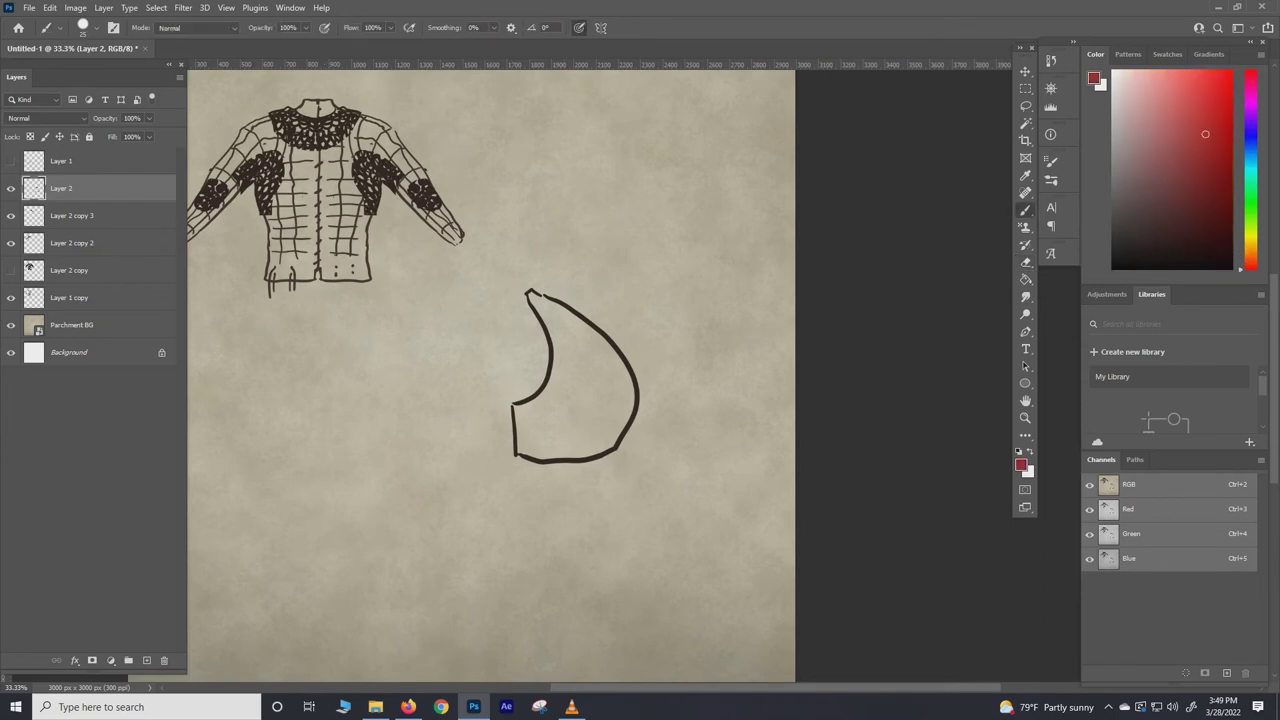
pyautogui.moveTo(547, 246)
pyautogui.mouseDown()
pyautogui.moveTo(651, 440)
pyautogui.moveTo(664, 437)
pyautogui.moveTo(660, 396)
pyautogui.moveTo(548, 246)
pyautogui.mouseUp()
pyautogui.press('e')
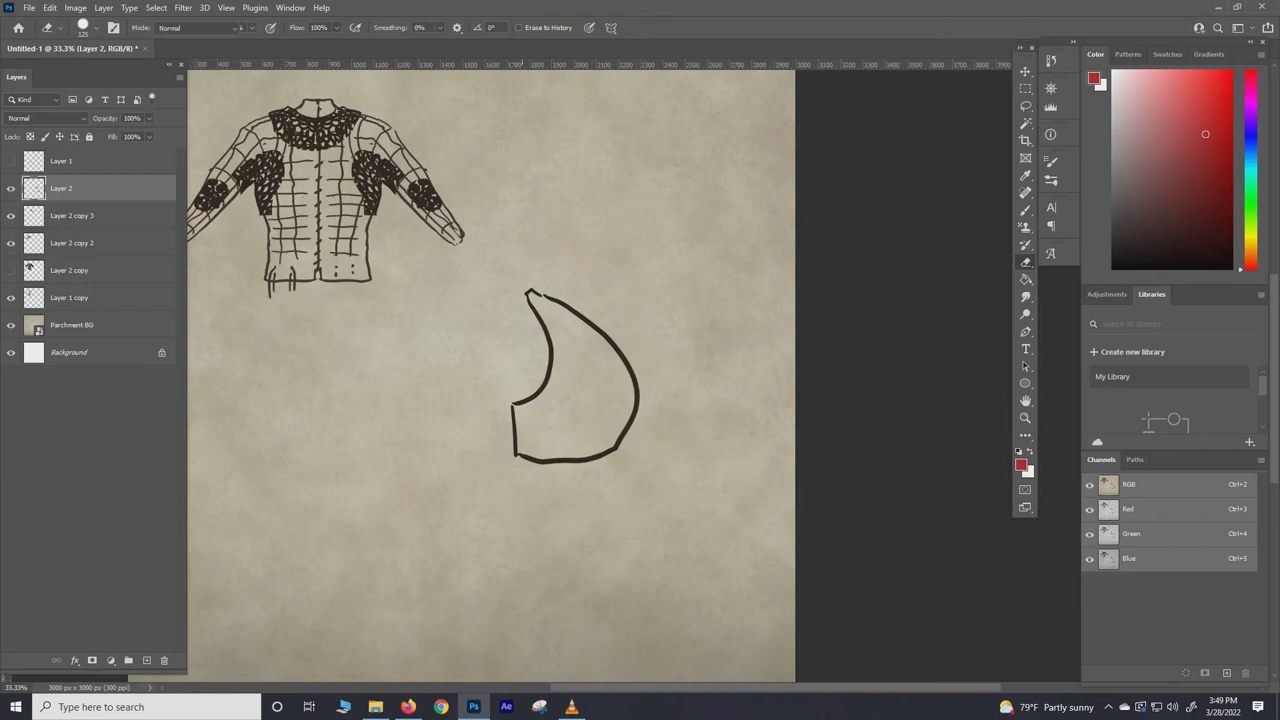
pyautogui.press('b')
# Sample the outline's dark colour and draw three overlapping waist lames beneath the side-view breastplate
pyautogui.keyDown('alt'); pyautogui.click(549, 380); pyautogui.keyUp('alt')
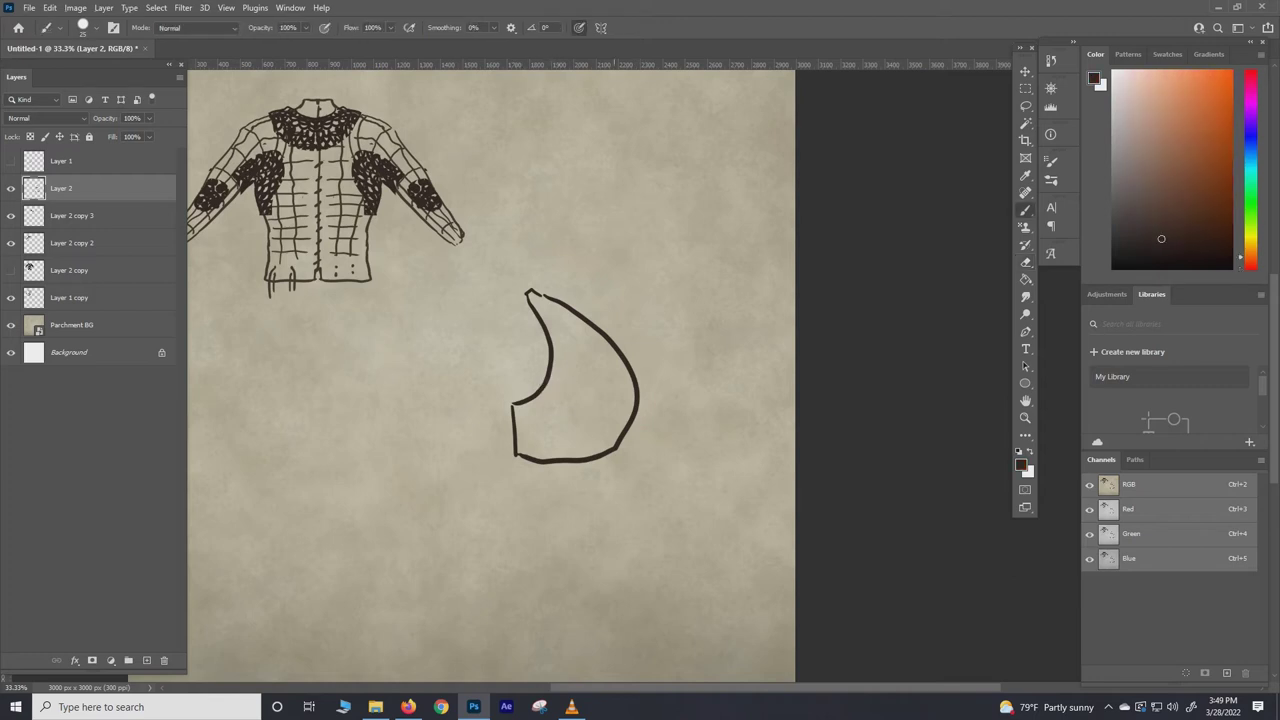
pyautogui.moveTo(616, 452)
pyautogui.mouseDown()
pyautogui.moveTo(514, 476)
pyautogui.moveTo(618, 489)
pyautogui.moveTo(515, 488)
pyautogui.mouseUp()
pyautogui.moveTo(617, 500); pyautogui.dragTo(511, 503)
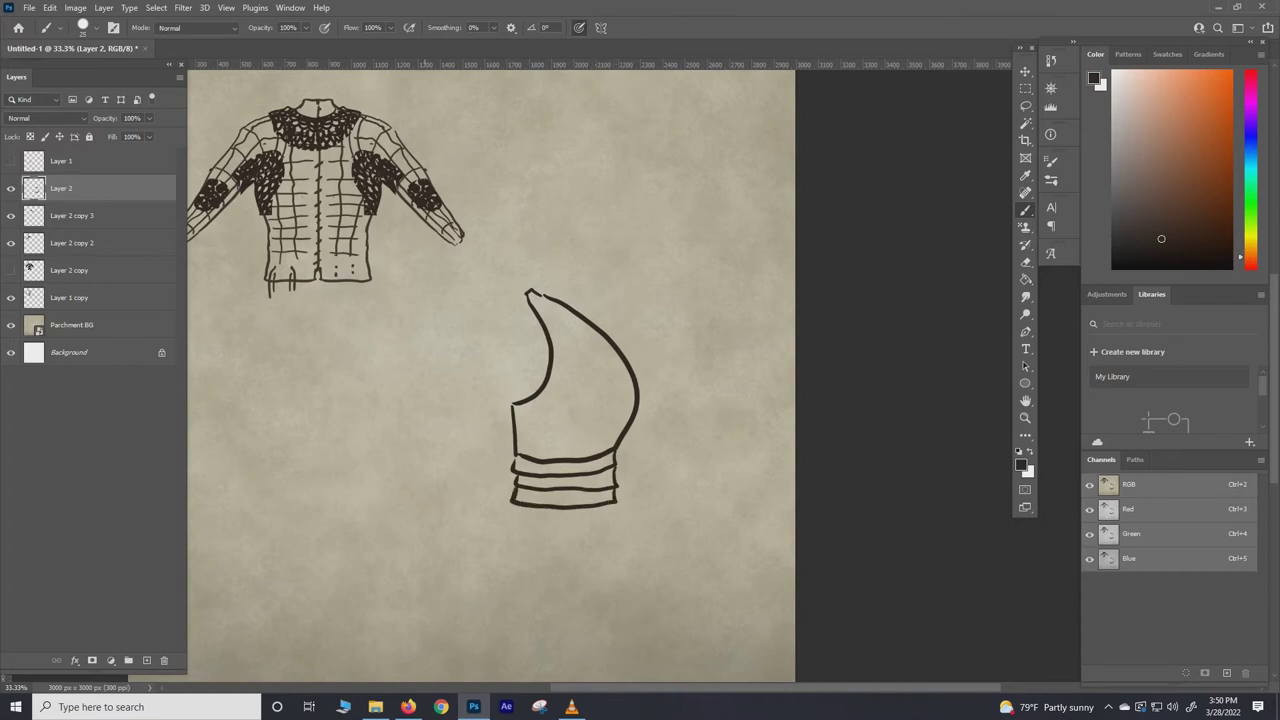
# Lasso the side-view breastplate, move it to the parchment's upper right beside the jacket, and clear the selection
pyautogui.moveTo(479, 420); pyautogui.dragTo(659, 411)
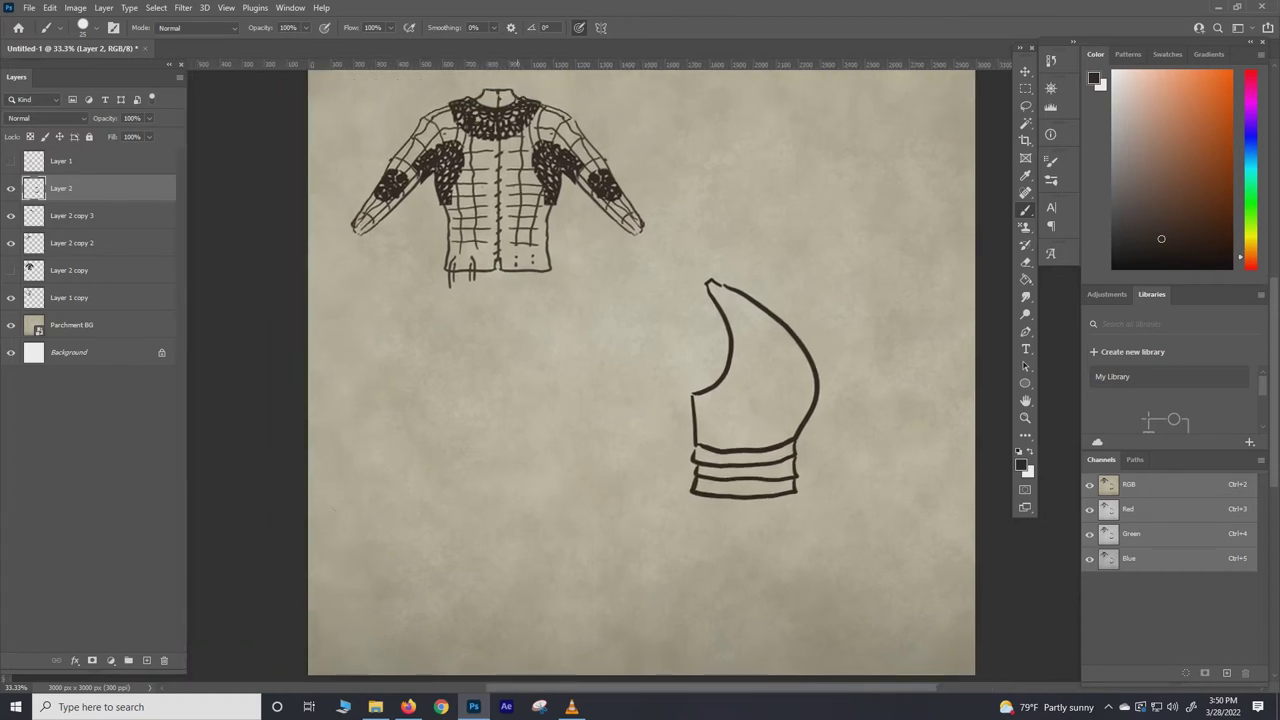
pyautogui.scroll(-1, 640, 370)
pyautogui.hscroll(3, 640, 370)
pyautogui.press('l')
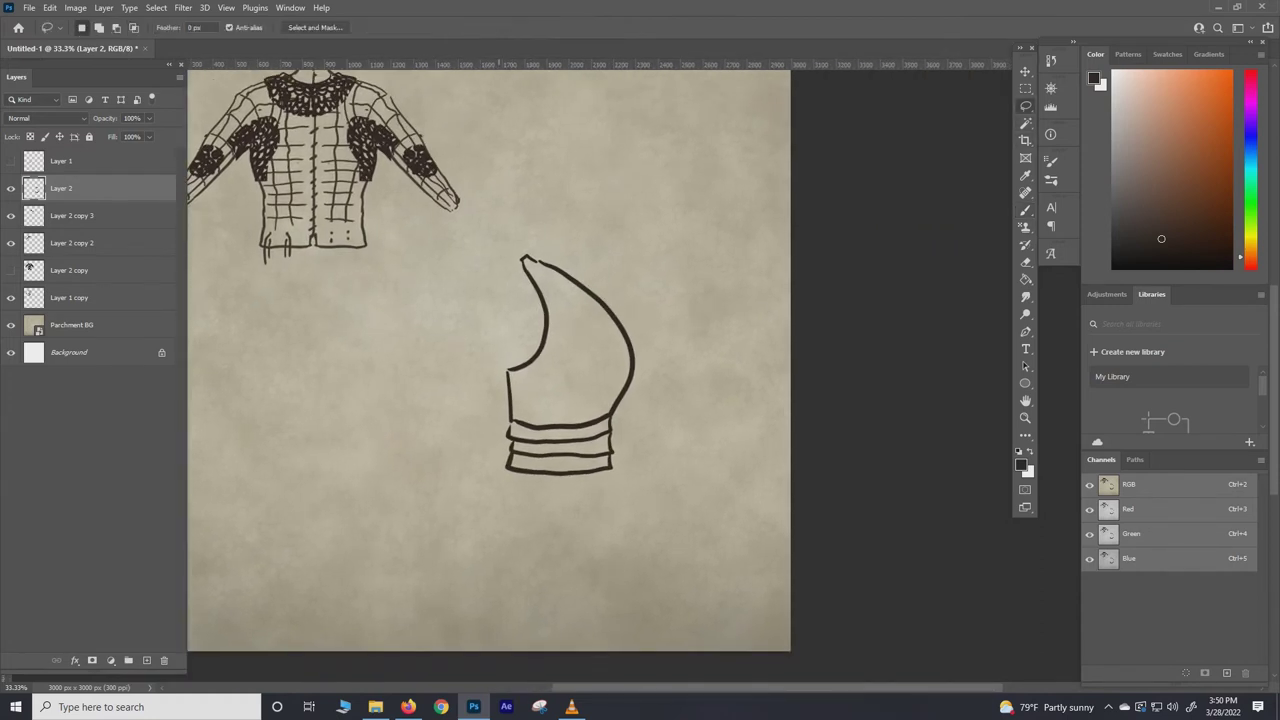
pyautogui.moveTo(498, 360)
pyautogui.mouseDown()
pyautogui.moveTo(553, 229)
pyautogui.moveTo(498, 360)
pyautogui.mouseUp()
pyautogui.hotkey('ctrl', 't')
pyautogui.moveTo(508, 302); pyautogui.dragTo(533, 154)
pyautogui.moveTo(530, 190)
pyautogui.mouseDown()
pyautogui.moveTo(526, 306)
pyautogui.moveTo(531, 242)
pyautogui.moveTo(564, 247)
pyautogui.mouseUp()
pyautogui.press('Return')
pyautogui.moveTo(520, 310); pyautogui.dragTo(574, 242)
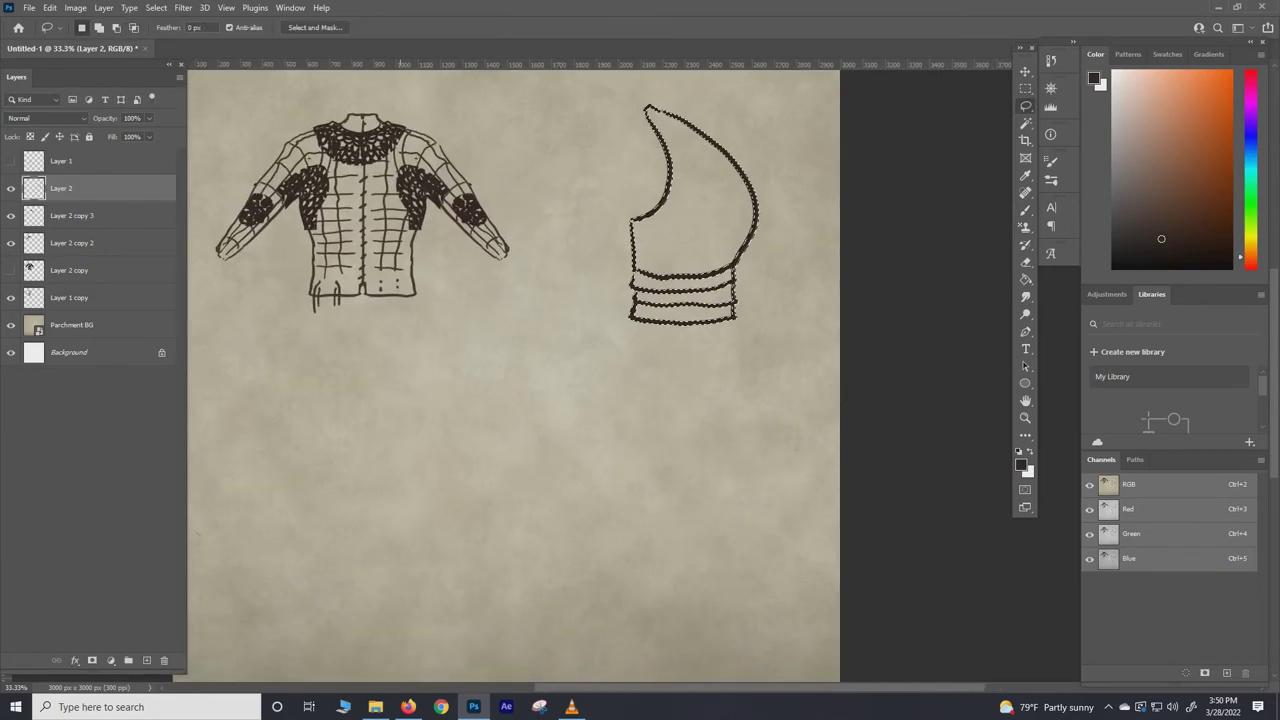
pyautogui.hotkey('ctrl', 'd')
pyautogui.scroll(-1, 512, 375)
# Draw an angled front-view breastplate outline below the jacket, with shoulder tabs, a scooped neckline and an arm opening
pyautogui.press('b')
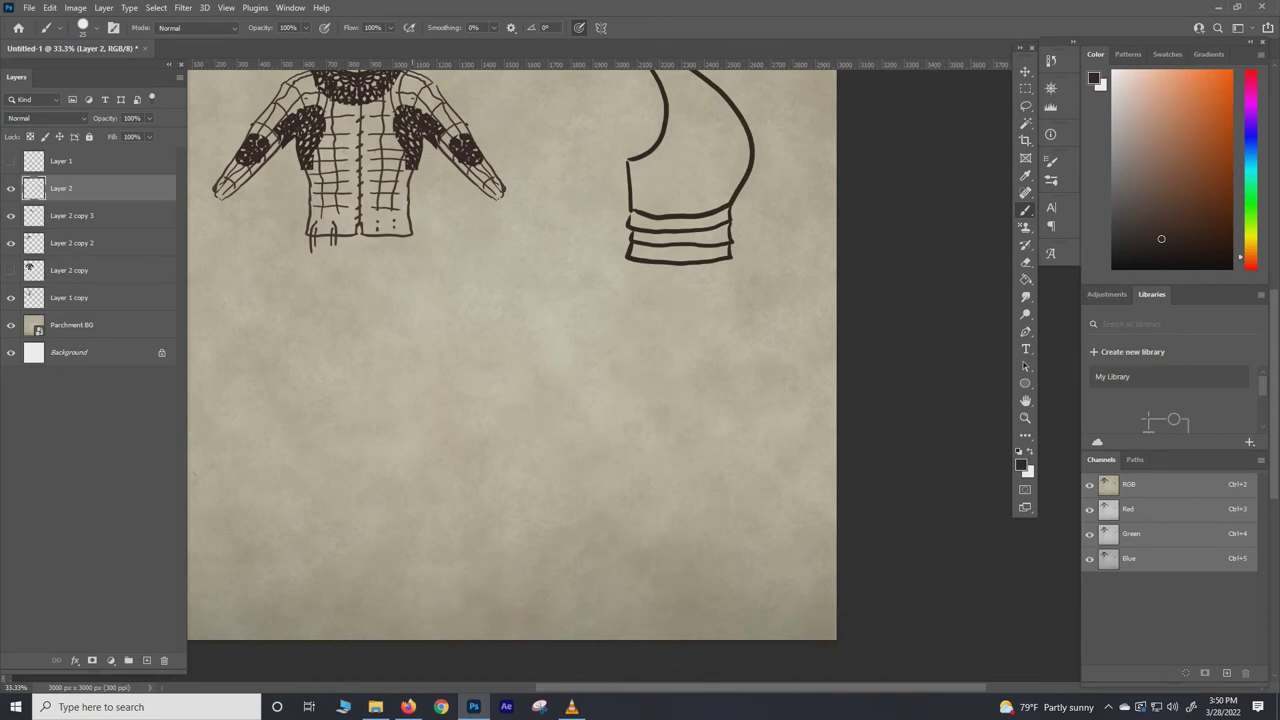
pyautogui.moveTo(392, 365)
pyautogui.mouseDown()
pyautogui.moveTo(504, 356)
pyautogui.moveTo(468, 460)
pyautogui.moveTo(520, 463)
pyautogui.moveTo(362, 390)
pyautogui.moveTo(362, 516)
pyautogui.moveTo(514, 506)
pyautogui.moveTo(521, 460)
pyautogui.mouseUp()
pyautogui.moveTo(401, 440); pyautogui.dragTo(455, 381)
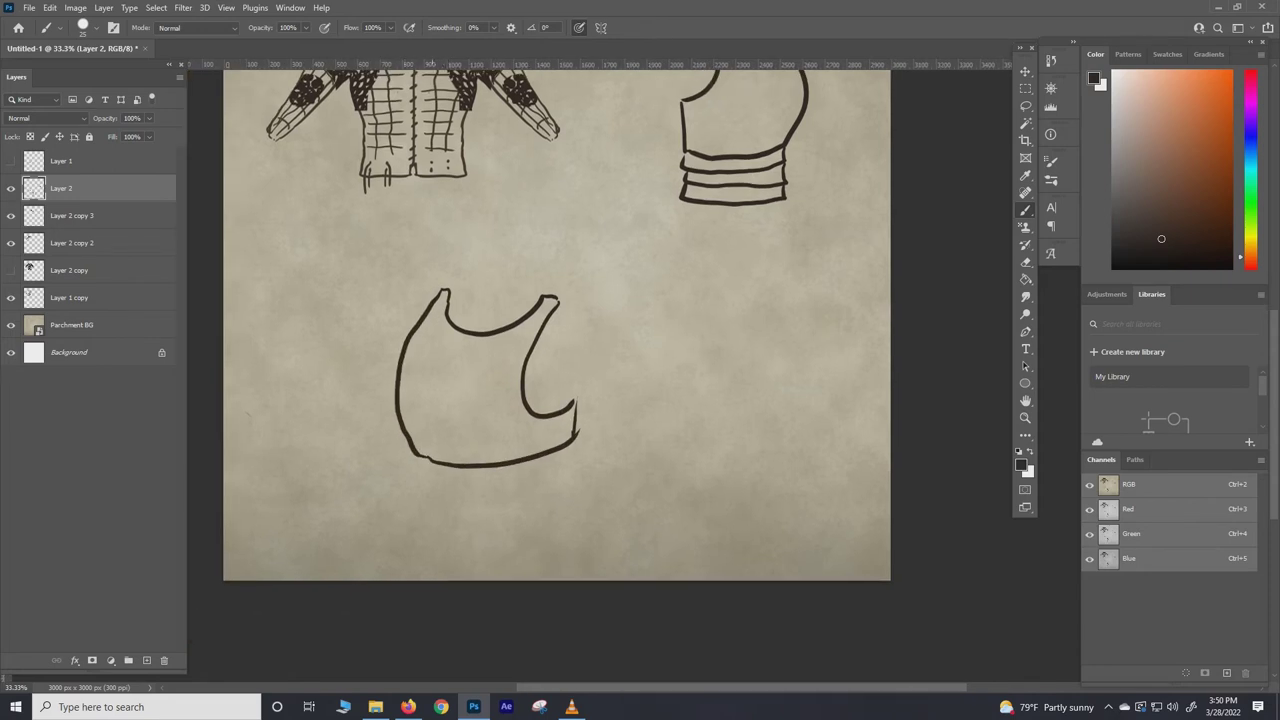
# Draw a double-lined V-shaped stop rib below the front-view neckline, undoing the stray stroke
pyautogui.moveTo(430, 326); pyautogui.dragTo(455, 375)
pyautogui.moveTo(458, 372); pyautogui.dragTo(518, 338)
pyautogui.moveTo(430, 324)
pyautogui.mouseDown()
pyautogui.moveTo(460, 368)
pyautogui.moveTo(518, 336)
pyautogui.moveTo(459, 373)
pyautogui.moveTo(500, 402)
pyautogui.moveTo(575, 370)
pyautogui.mouseUp()
pyautogui.hotkey('ctrl', 'z')
# Draw three curved waist lames beneath the front-view breastplate
pyautogui.scroll(-2, 556, 325)
pyautogui.moveTo(418, 390)
pyautogui.mouseDown()
pyautogui.moveTo(415, 412)
pyautogui.moveTo(575, 390)
pyautogui.mouseUp()
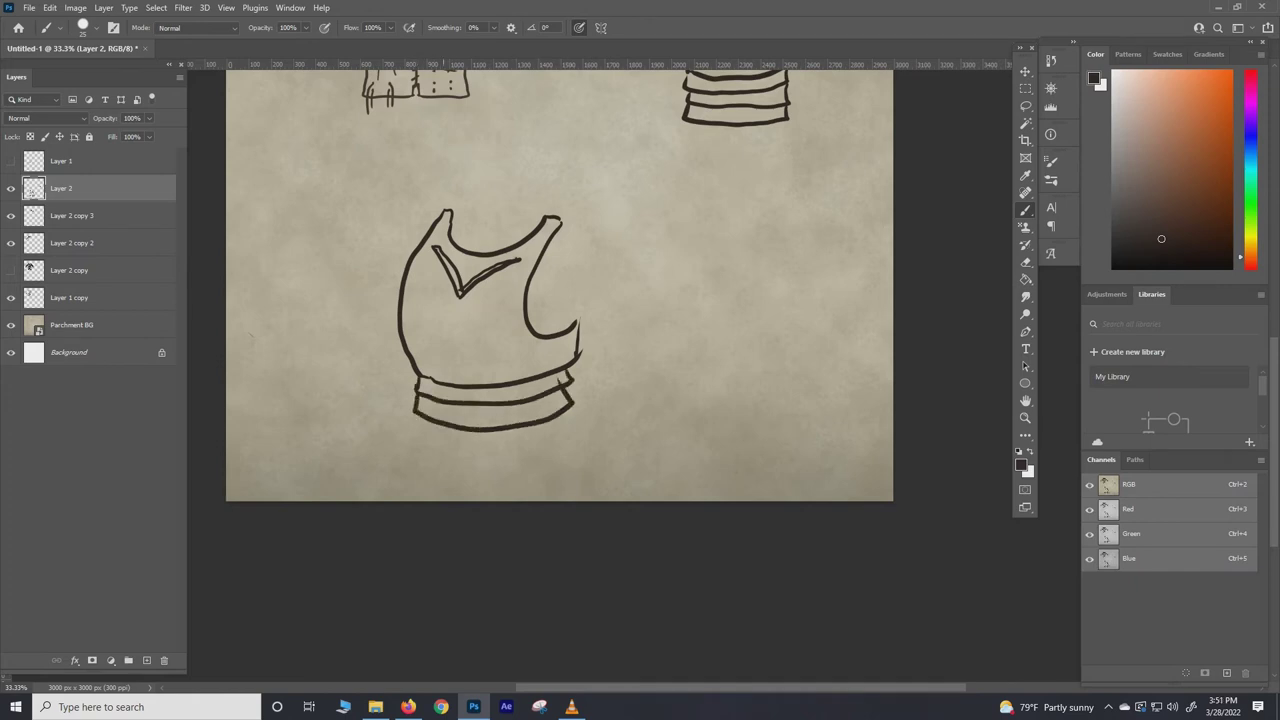
pyautogui.moveTo(416, 414)
pyautogui.mouseDown()
pyautogui.moveTo(570, 432)
pyautogui.moveTo(574, 412)
pyautogui.moveTo(678, 492)
pyautogui.mouseUp()
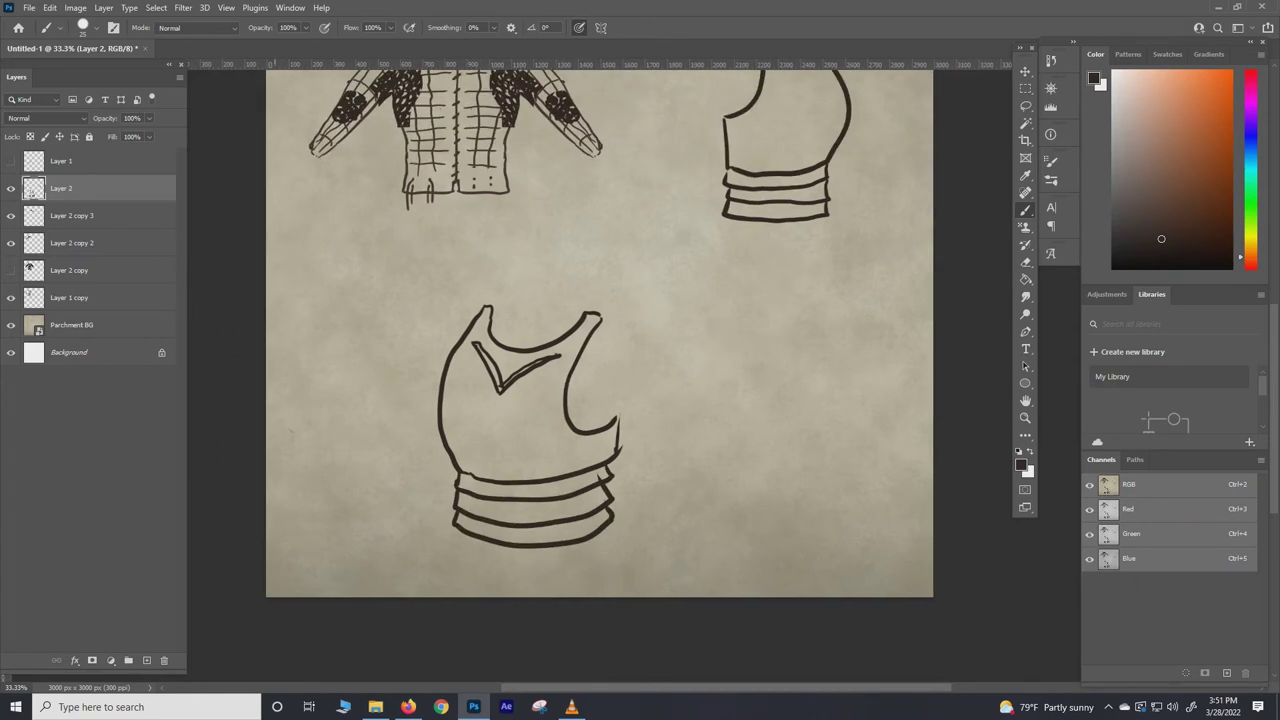
# Lasso the front-view breastplate with its lames, move it up closer to the jacket, and deselect it
pyautogui.click(1025, 72)
pyautogui.click(1025, 106)
pyautogui.moveTo(446, 294)
pyautogui.mouseDown()
pyautogui.moveTo(414, 514)
pyautogui.moveTo(448, 295)
pyautogui.moveTo(457, 313)
pyautogui.moveTo(476, 249)
pyautogui.mouseUp()
pyautogui.hotkey('ctrl', 't')
pyautogui.press('Return')
pyautogui.hotkey('ctrl', 'd')
# Draw four pairs of short hanging straps along the lower edge of the front-view breastplate's lowest lame
pyautogui.press('b')
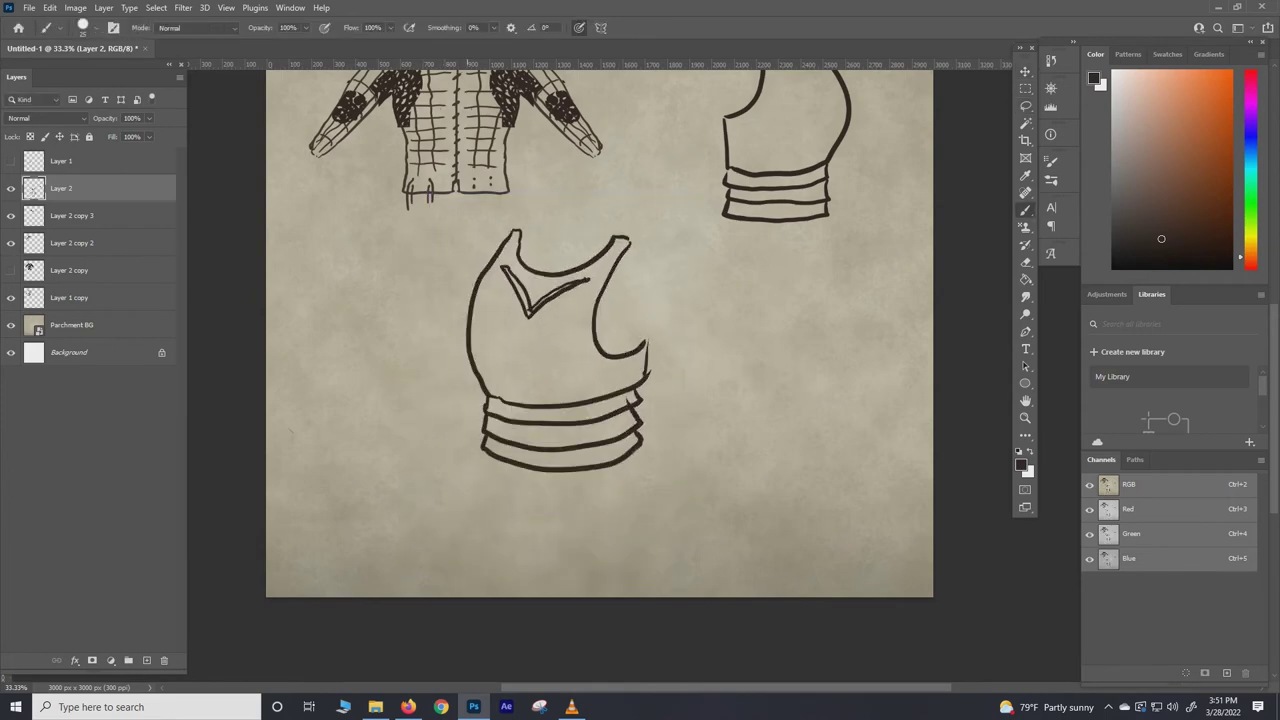
pyautogui.moveTo(512, 378); pyautogui.dragTo(509, 300)
pyautogui.moveTo(506, 390); pyautogui.dragTo(506, 402)
pyautogui.moveTo(514, 388); pyautogui.dragTo(514, 404)
pyautogui.moveTo(546, 394); pyautogui.dragTo(554, 410)
pyautogui.moveTo(593, 392); pyautogui.dragTo(600, 406)
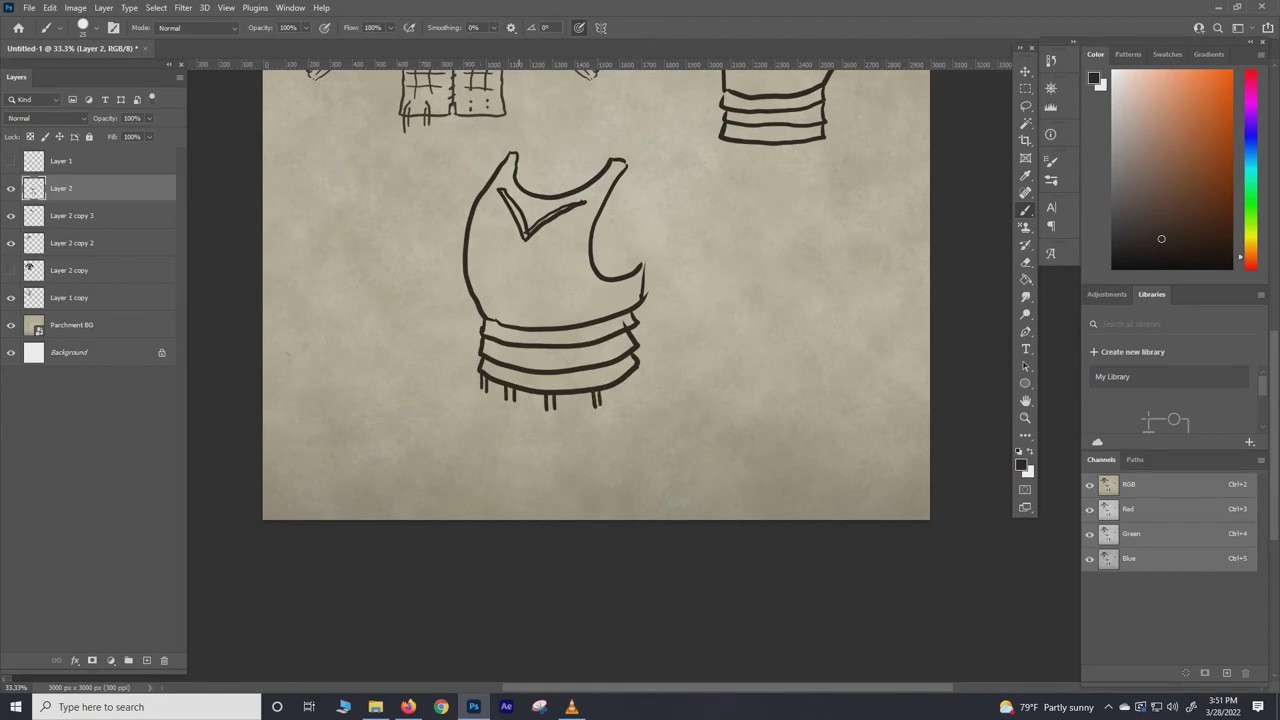
# Draw a pointed tasset hanging from the two leftmost straps and clean up its lines
pyautogui.moveTo(518, 402)
pyautogui.mouseDown()
pyautogui.moveTo(465, 392)
pyautogui.moveTo(506, 462)
pyautogui.moveTo(518, 400)
pyautogui.moveTo(467, 460)
pyautogui.mouseUp()
pyautogui.press('e')
pyautogui.press('b')
pyautogui.moveTo(512, 403)
pyautogui.mouseDown()
pyautogui.moveTo(475, 385)
pyautogui.moveTo(489, 477)
pyautogui.mouseUp()
pyautogui.press('e')
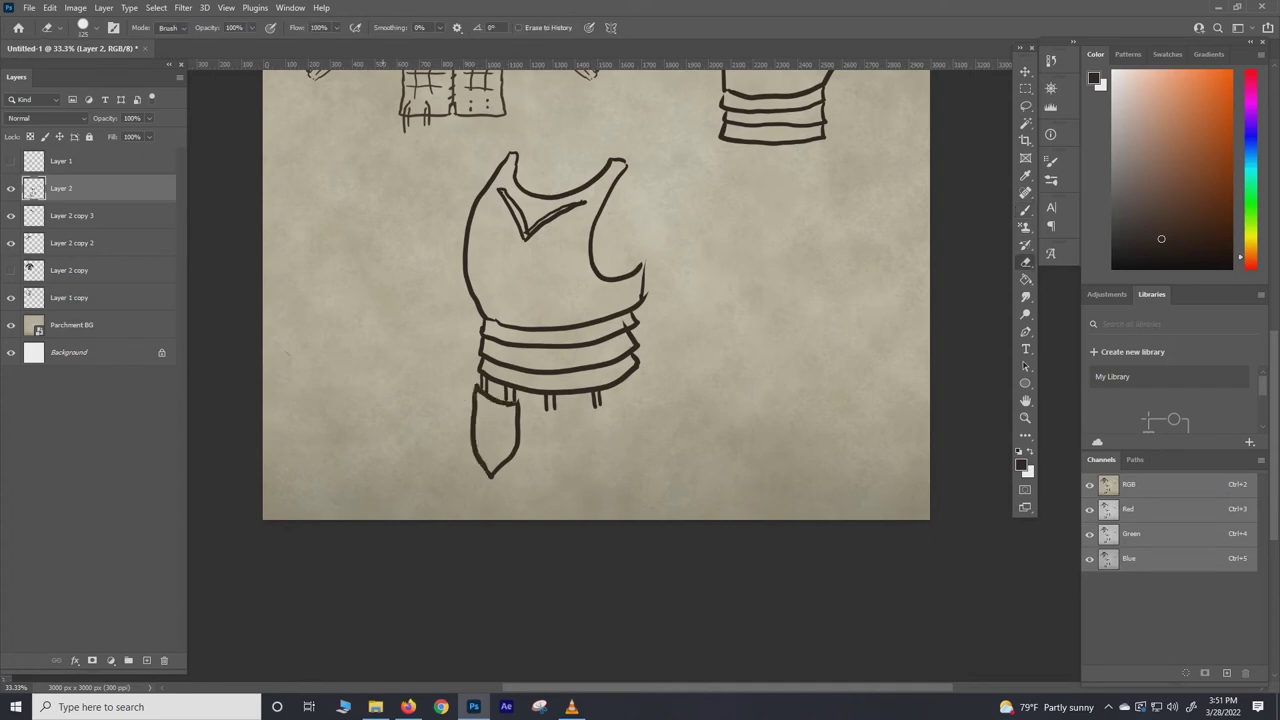
# Draw a second pointed tasset under the two right straps, redoing the unsatisfactory stroke
pyautogui.press('b')
pyautogui.moveTo(604, 402)
pyautogui.mouseDown()
pyautogui.moveTo(550, 408)
pyautogui.moveTo(545, 456)
pyautogui.moveTo(590, 454)
pyautogui.mouseUp()
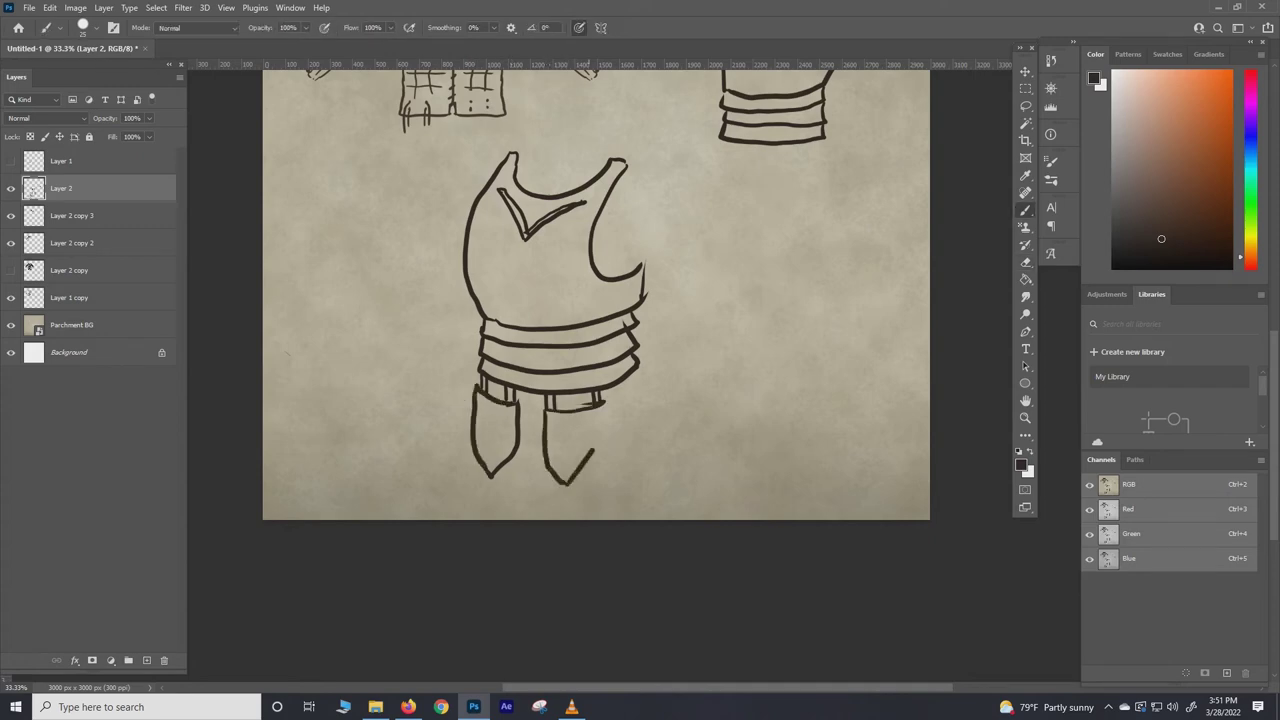
pyautogui.hotkey('ctrl', 'z')
pyautogui.moveTo(546, 414)
pyautogui.mouseDown()
pyautogui.moveTo(545, 455)
pyautogui.moveTo(598, 452)
pyautogui.moveTo(603, 405)
pyautogui.mouseUp()
pyautogui.scroll(2, 596, 300)
pyautogui.press('e')
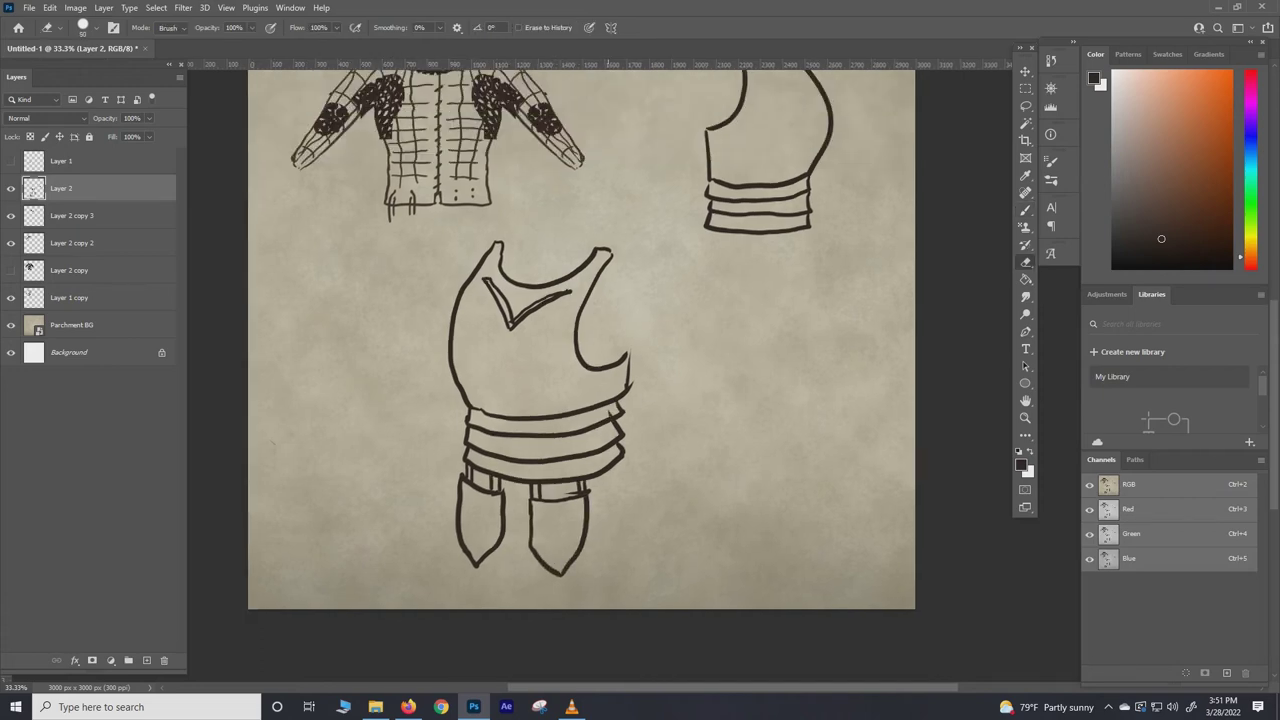
pyautogui.scroll(2, 581, 339)
pyautogui.press('b')
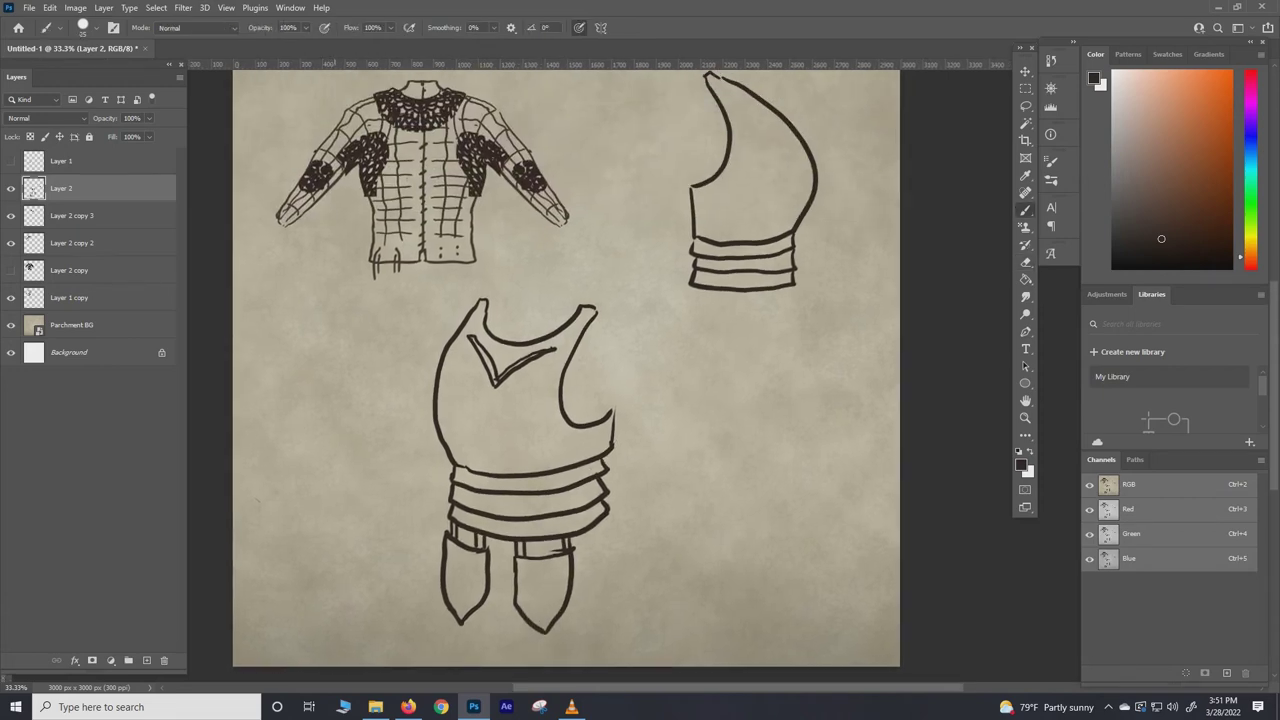
# Lasso the front-view armour with its tassets, scale it down slightly, and move it to the parchment's lower left
pyautogui.press('l')
pyautogui.scroll(-2, 581, 339)
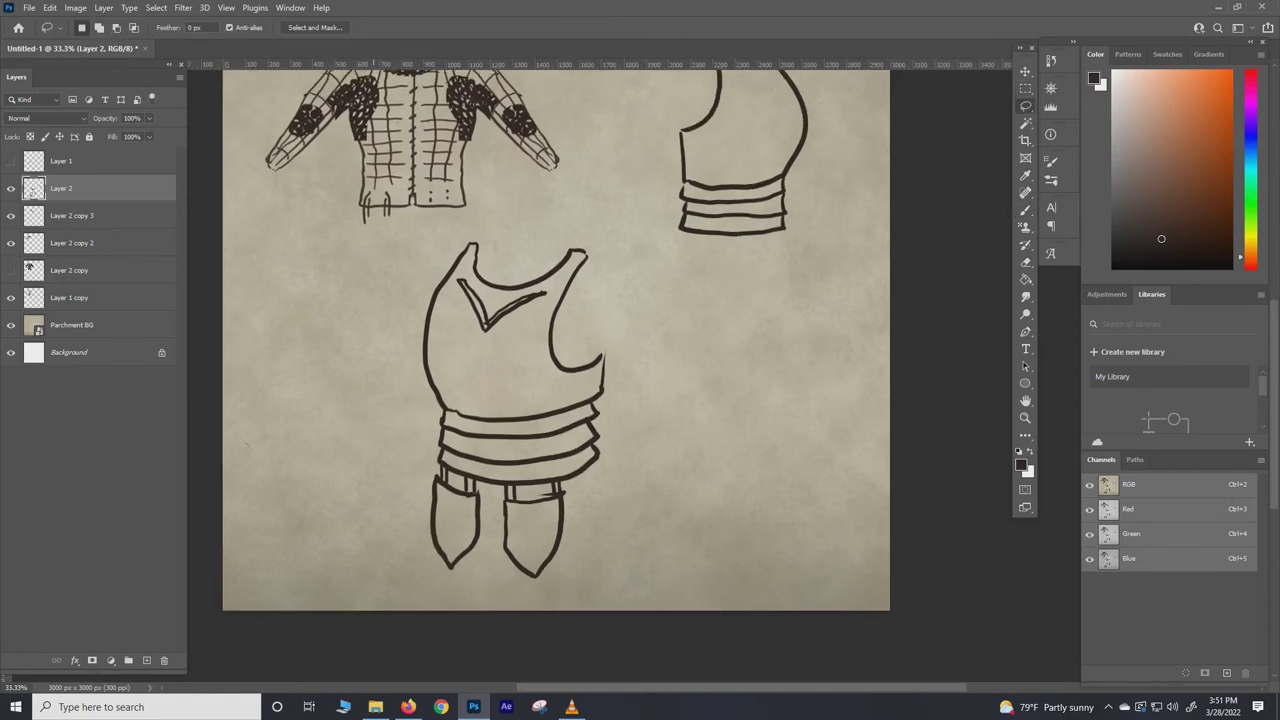
pyautogui.moveTo(394, 330)
pyautogui.mouseDown()
pyautogui.moveTo(420, 225)
pyautogui.moveTo(388, 318)
pyautogui.mouseUp()
pyautogui.hotkey('ctrl', 't')
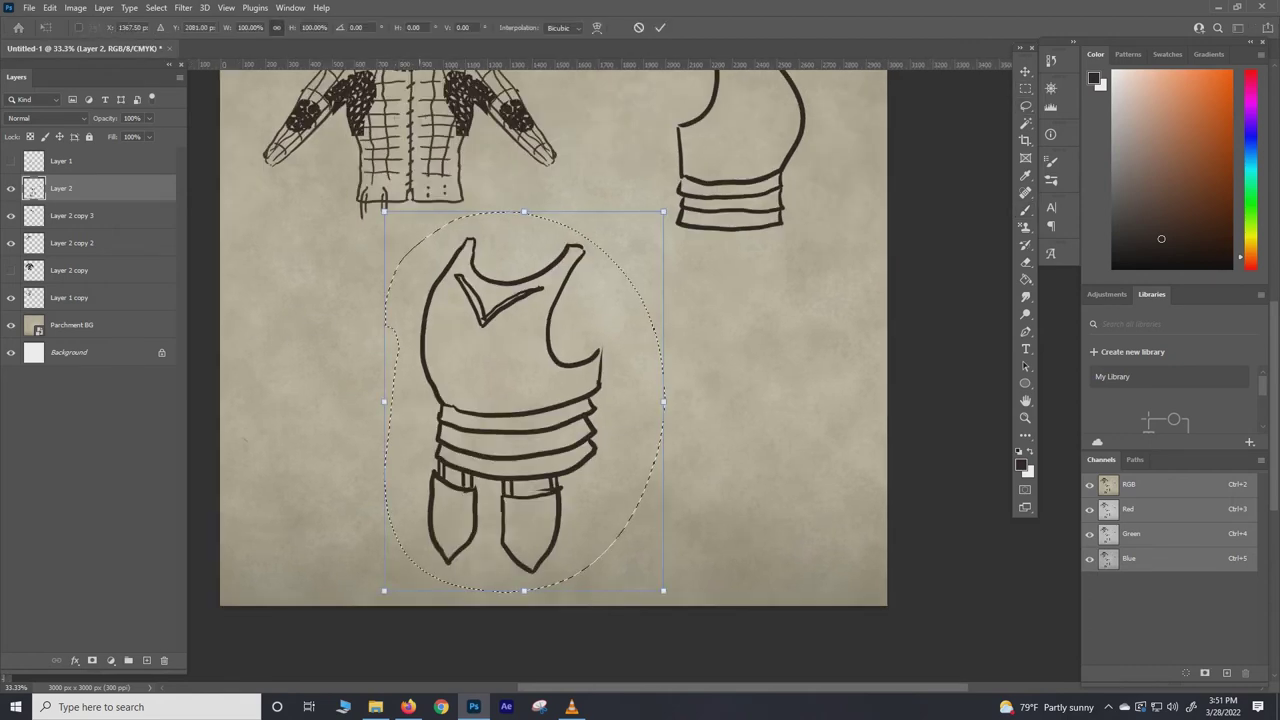
pyautogui.moveTo(435, 310); pyautogui.dragTo(310, 300)
pyautogui.press('Return')
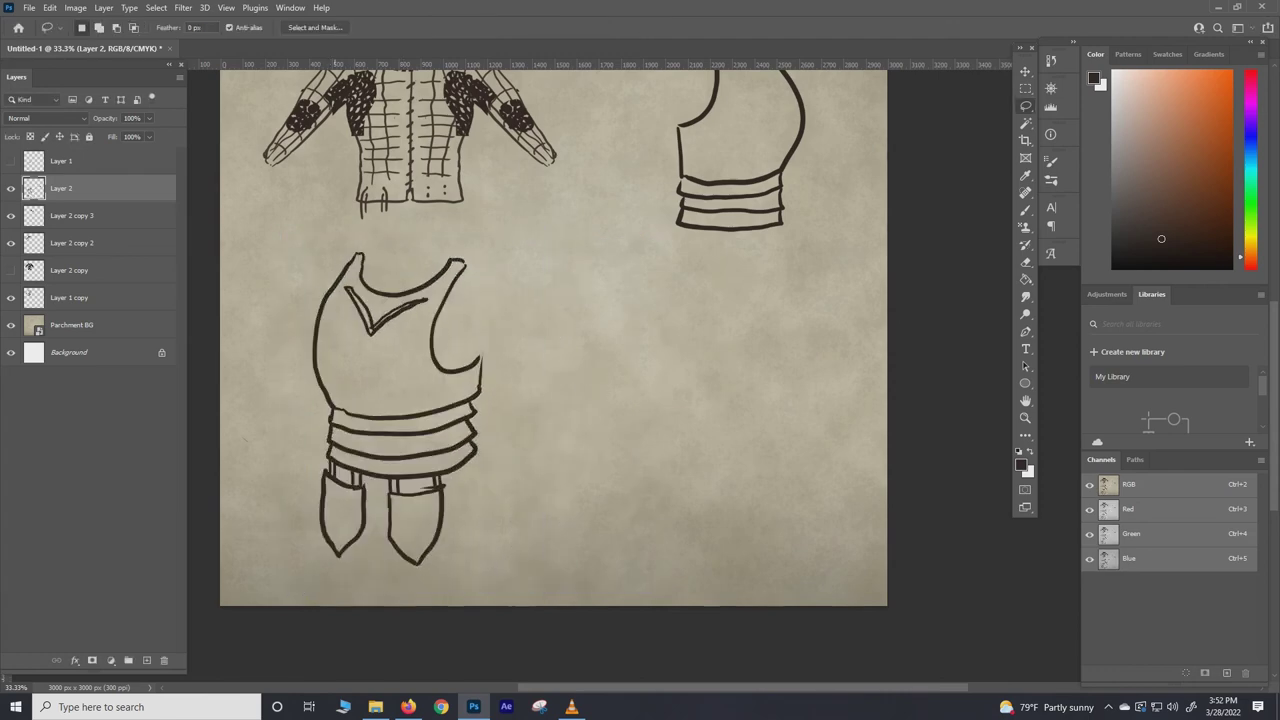
# Lasso the side-view breastplate, enlarge it, move it to the parchment's lower right, and deselect it
pyautogui.press('b')
pyautogui.moveTo(657, 250); pyautogui.dragTo(579, 326)
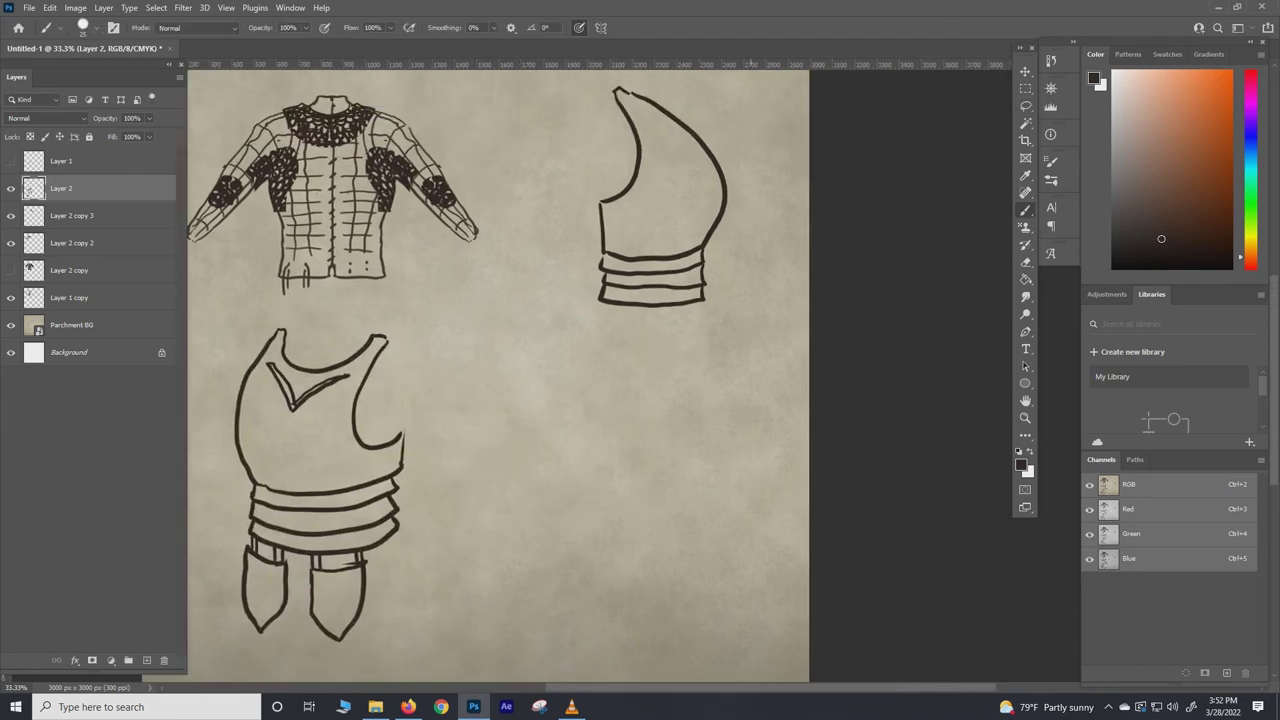
pyautogui.press('l')
pyautogui.moveTo(590, 250); pyautogui.dragTo(585, 293)
pyautogui.moveTo(581, 187)
pyautogui.mouseDown()
pyautogui.moveTo(696, 381)
pyautogui.moveTo(583, 180)
pyautogui.mouseUp()
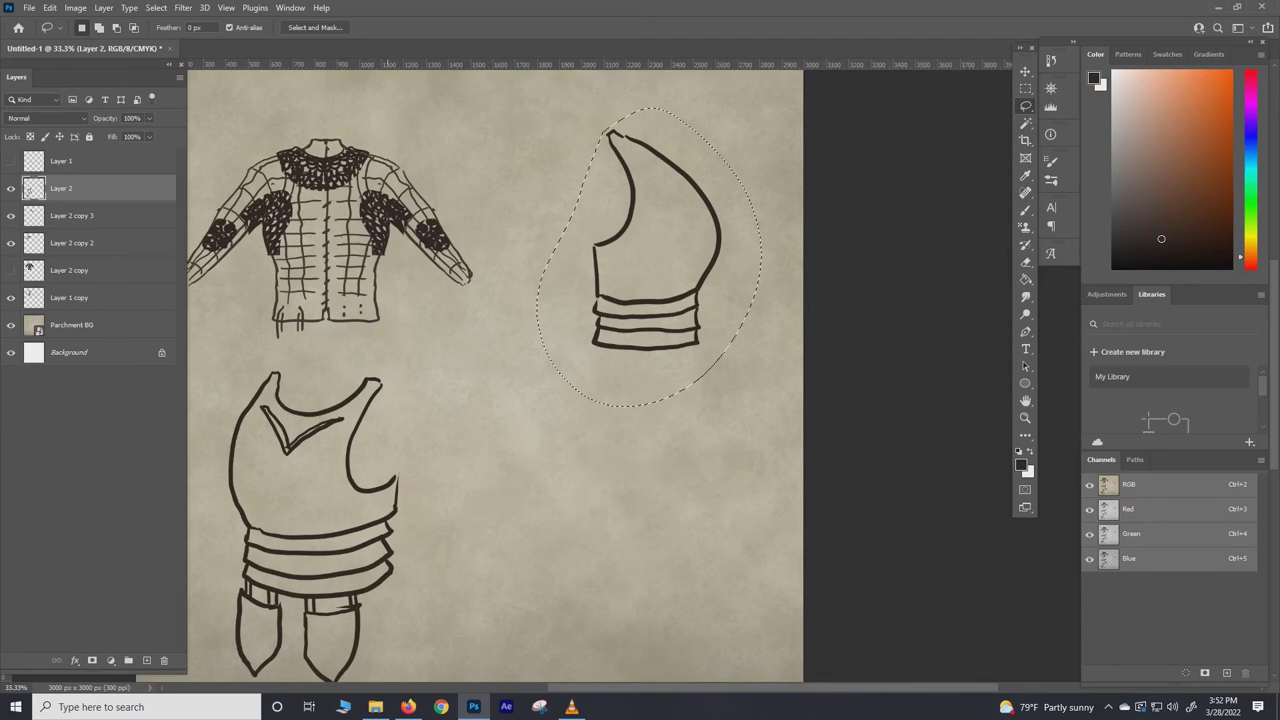
pyautogui.hotkey('ctrl', 't')
pyautogui.moveTo(560, 320); pyautogui.dragTo(544, 229)
pyautogui.moveTo(520, 315); pyautogui.dragTo(484, 364)
pyautogui.moveTo(511, 271); pyautogui.dragTo(531, 507)
pyautogui.press('Return')
pyautogui.hotkey('ctrl', 'd')
# Draw a backplate outline behind the side-view breastplate, joined at the shoulder and side and completing the oval armhole
pyautogui.press('b')
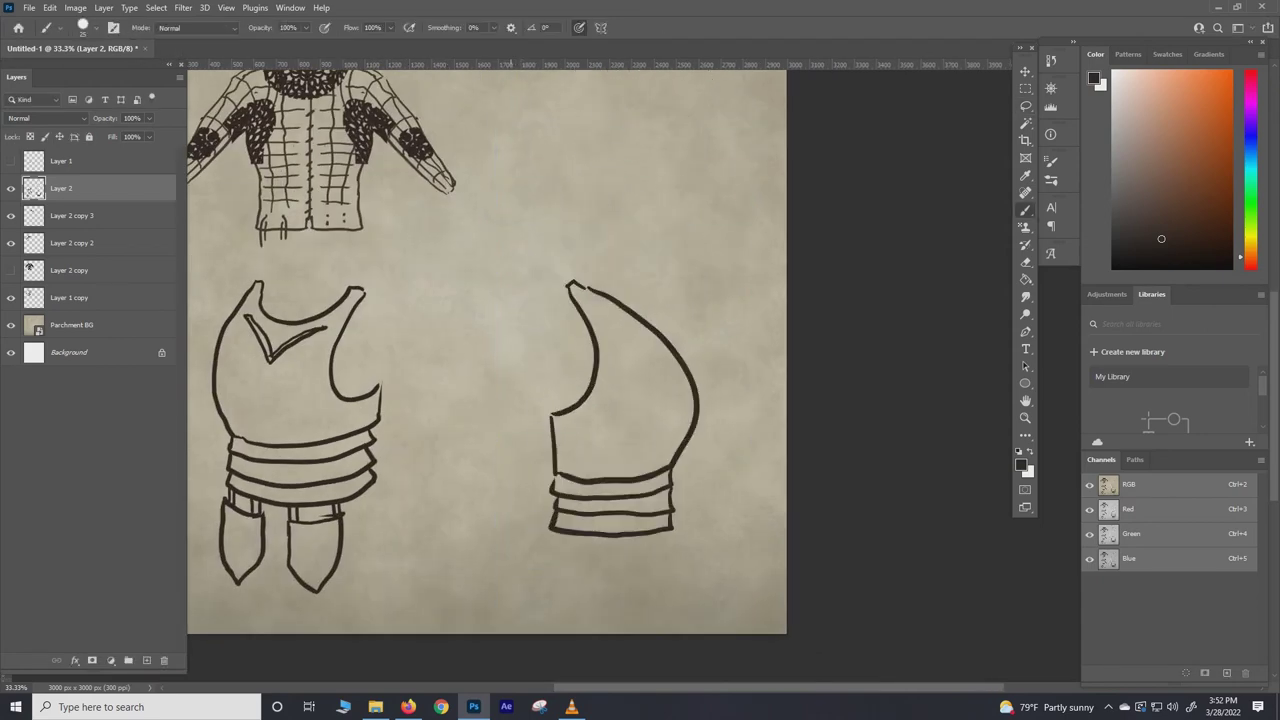
pyautogui.moveTo(537, 477); pyautogui.dragTo(554, 474)
pyautogui.moveTo(551, 418)
pyautogui.mouseDown()
pyautogui.moveTo(520, 397)
pyautogui.moveTo(554, 298)
pyautogui.mouseUp()
pyautogui.moveTo(558, 297)
pyautogui.mouseDown()
pyautogui.moveTo(556, 276)
pyautogui.moveTo(535, 284)
pyautogui.mouseUp()
pyautogui.moveTo(531, 287)
pyautogui.mouseDown()
pyautogui.moveTo(507, 375)
pyautogui.moveTo(526, 474)
pyautogui.mouseUp()
pyautogui.moveTo(454, 428); pyautogui.dragTo(457, 367)
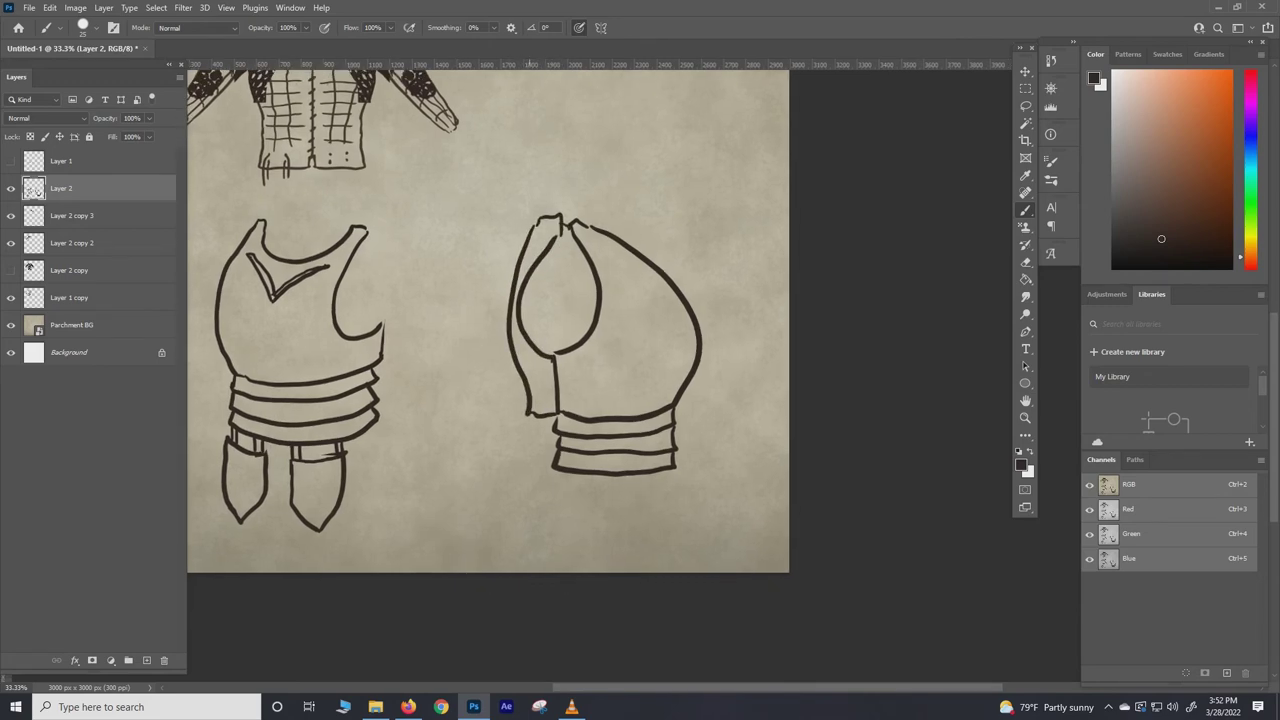
# Draw three lames beneath the backplate and a thick stop rib on the upper chest of the side-view breastplate
pyautogui.moveTo(530, 415); pyautogui.dragTo(527, 428)
pyautogui.moveTo(527, 428)
pyautogui.mouseDown()
pyautogui.moveTo(553, 431)
pyautogui.moveTo(522, 446)
pyautogui.mouseUp()
pyautogui.moveTo(523, 447)
pyautogui.mouseDown()
pyautogui.moveTo(556, 450)
pyautogui.moveTo(522, 464)
pyautogui.mouseUp()
pyautogui.moveTo(522, 464); pyautogui.dragTo(549, 468)
pyautogui.moveTo(600, 242)
pyautogui.mouseDown()
pyautogui.moveTo(655, 266)
pyautogui.moveTo(628, 251)
pyautogui.mouseUp()
# Draw a red arrow deflecting upward off the side-view stop rib, and erase it
pyautogui.click(1215, 142)
pyautogui.moveTo(746, 321)
pyautogui.mouseDown()
pyautogui.moveTo(631, 156)
pyautogui.moveTo(640, 170)
pyautogui.mouseUp()
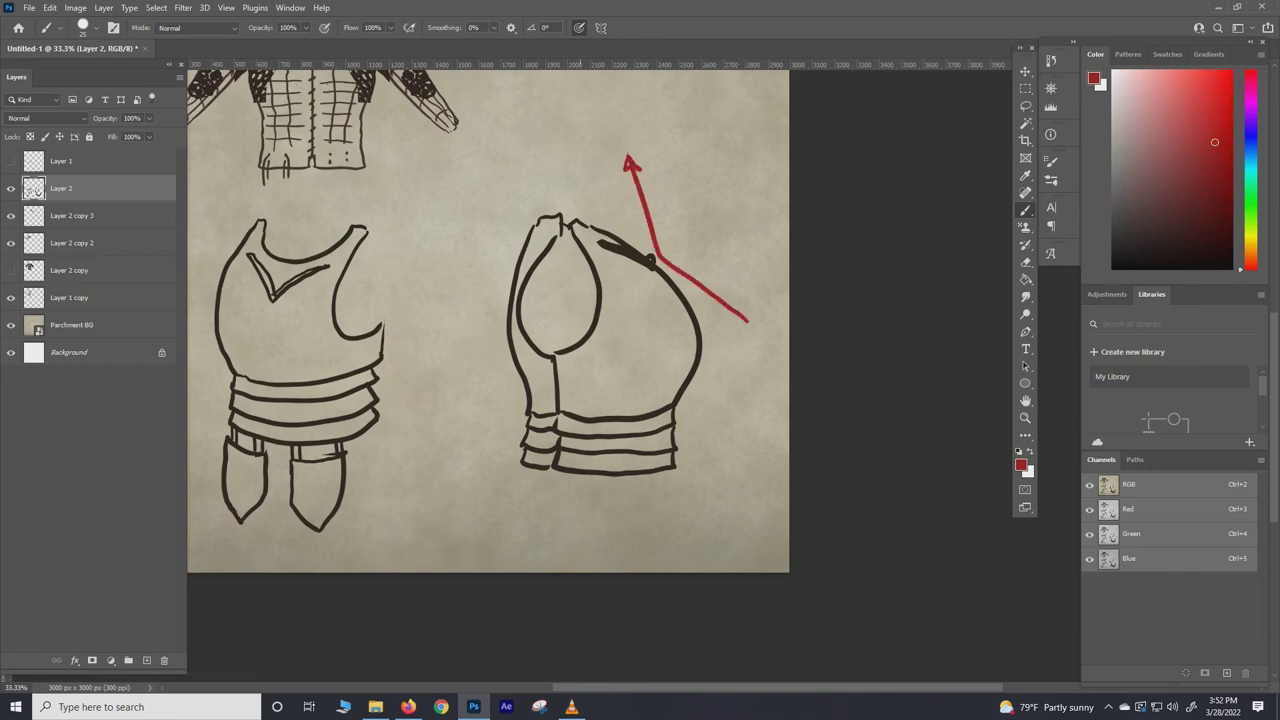
pyautogui.hotkey('ctrl', '-')
pyautogui.hotkey('ctrl', '+')
pyautogui.press('e')
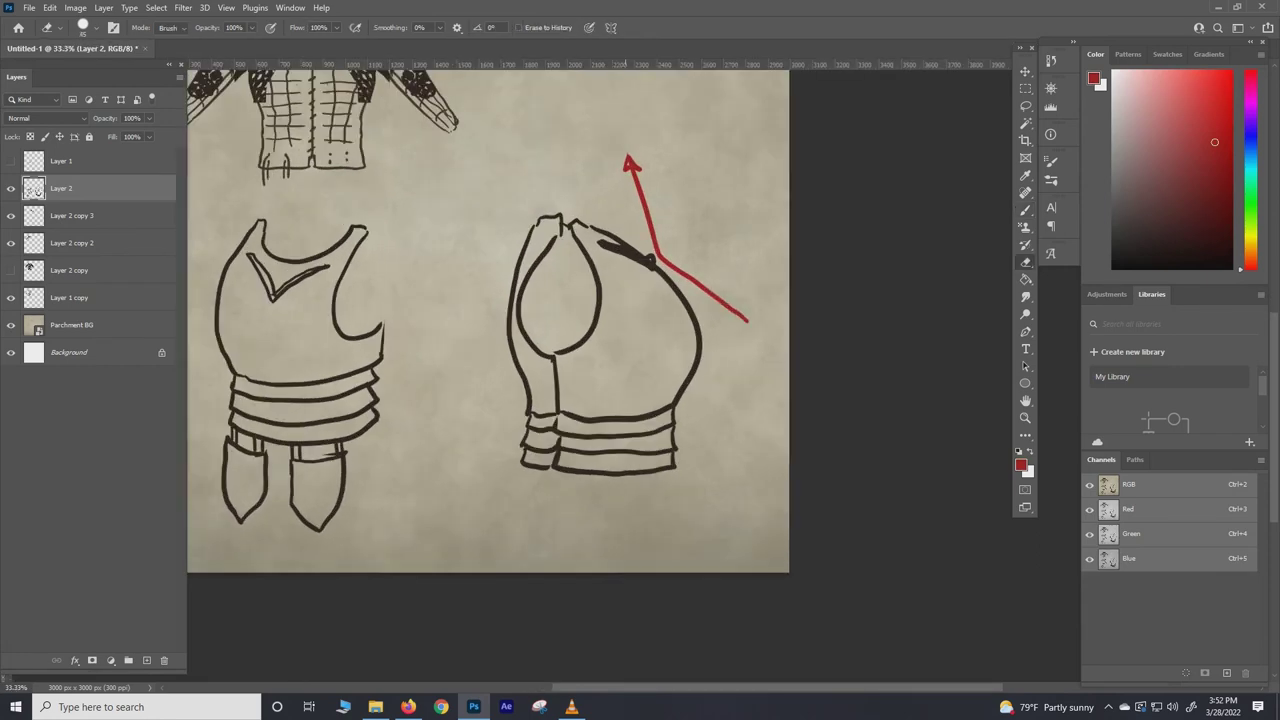
pyautogui.moveTo(629, 157)
pyautogui.mouseDown()
pyautogui.moveTo(654, 245)
pyautogui.moveTo(748, 321)
pyautogui.mouseUp()
# Lasso the side-view cuirass, move it back to the parchment's upper right, and deselect it
pyautogui.press('l')
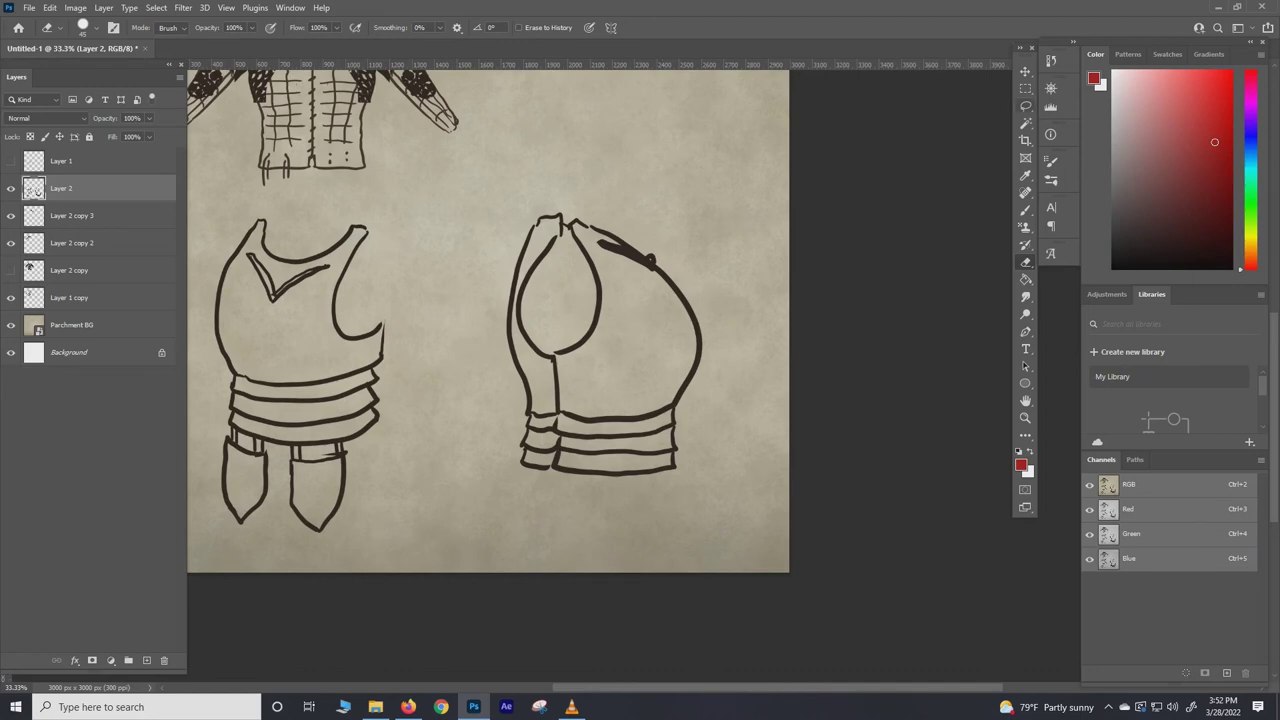
pyautogui.moveTo(590, 172)
pyautogui.mouseDown()
pyautogui.moveTo(474, 257)
pyautogui.moveTo(590, 172)
pyautogui.mouseUp()
pyautogui.hotkey('ctrl', 't')
pyautogui.moveTo(476, 335); pyautogui.dragTo(493, 123)
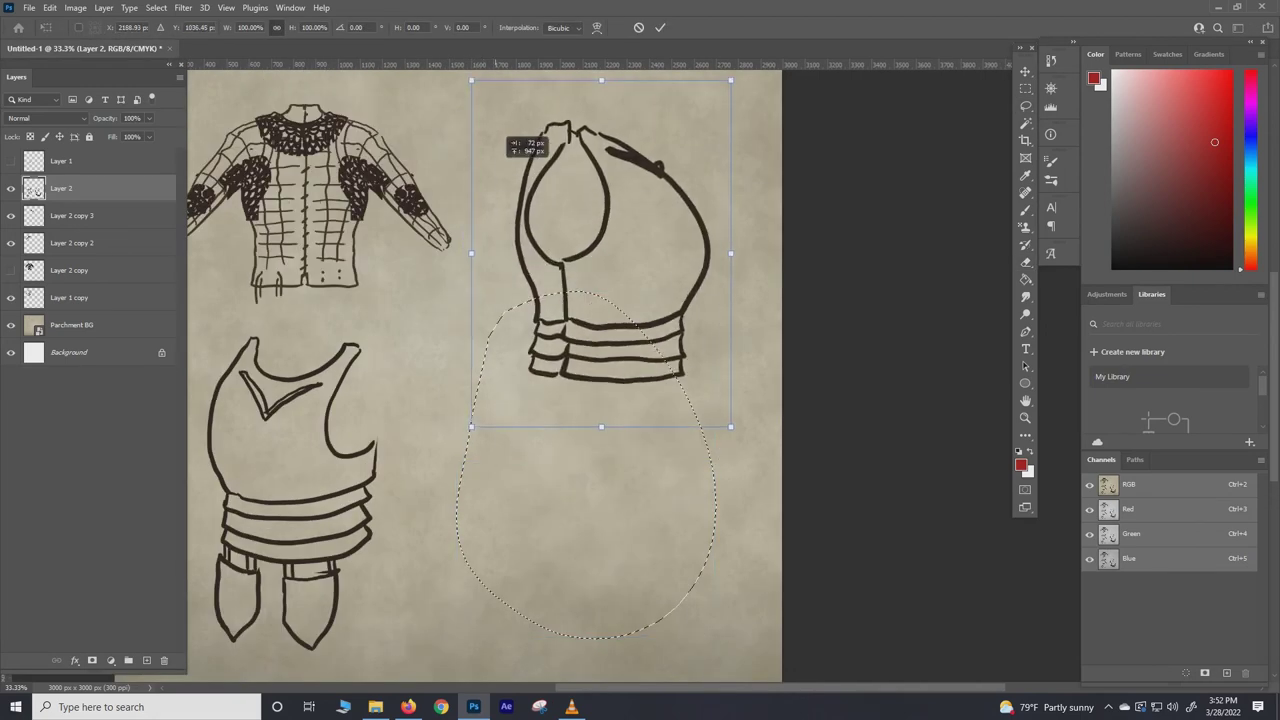
pyautogui.press('Return')
pyautogui.hotkey('ctrl', 'd')
# Choose a near-black colour and draw an inside view of the armour at the lower right, with arched lames and curved sides
pyautogui.moveTo(476, 376); pyautogui.dragTo(457, 258)
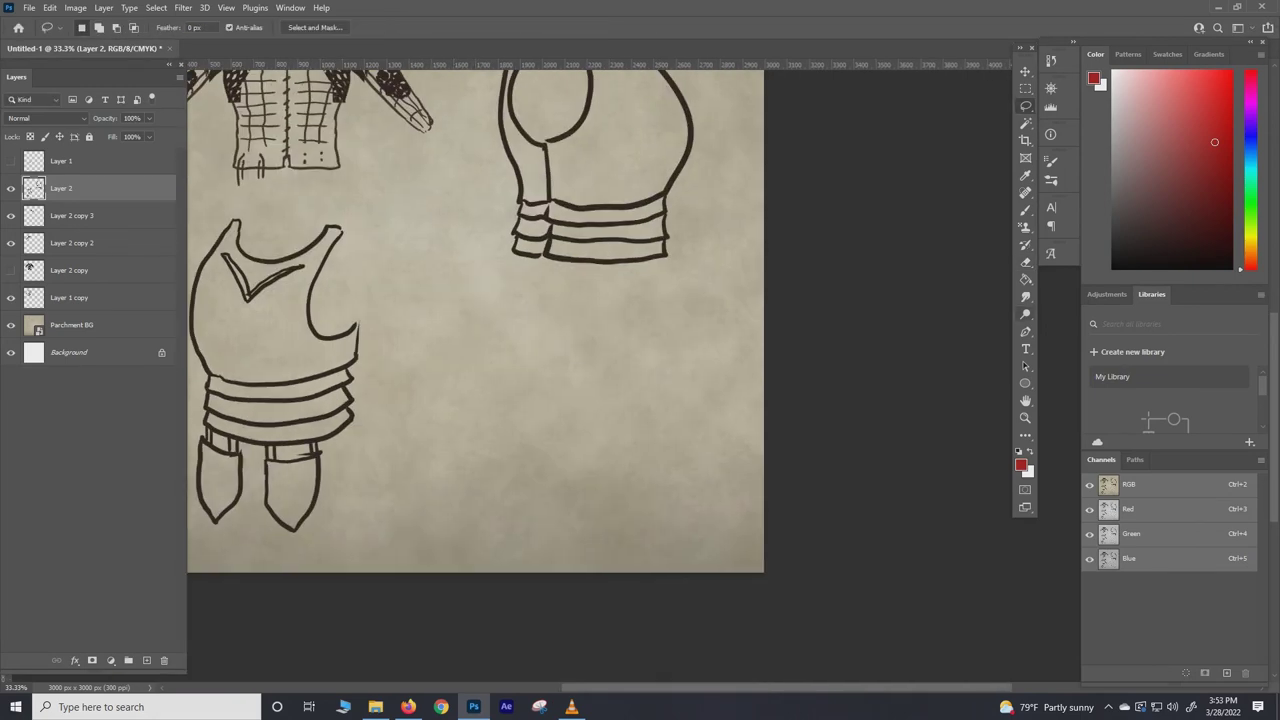
pyautogui.click(1171, 252)
pyautogui.moveTo(1251, 258); pyautogui.dragTo(1251, 252)
pyautogui.press('b')
pyautogui.moveTo(461, 404)
pyautogui.mouseDown()
pyautogui.moveTo(612, 386)
pyautogui.moveTo(662, 404)
pyautogui.mouseUp()
pyautogui.moveTo(458, 406); pyautogui.dragTo(460, 440)
pyautogui.moveTo(463, 420)
pyautogui.mouseDown()
pyautogui.moveTo(661, 422)
pyautogui.moveTo(660, 443)
pyautogui.mouseUp()
pyautogui.moveTo(464, 457); pyautogui.dragTo(657, 461)
pyautogui.moveTo(440, 284); pyautogui.dragTo(456, 403)
pyautogui.moveTo(679, 279)
pyautogui.mouseDown()
pyautogui.moveTo(671, 401)
pyautogui.moveTo(650, 353)
pyautogui.mouseUp()
# Draw riveted vertical straps across the inside view's lames at the left end, centre and right end
pyautogui.moveTo(446, 372); pyautogui.dragTo(462, 404)
pyautogui.moveTo(434, 336); pyautogui.dragTo(448, 350)
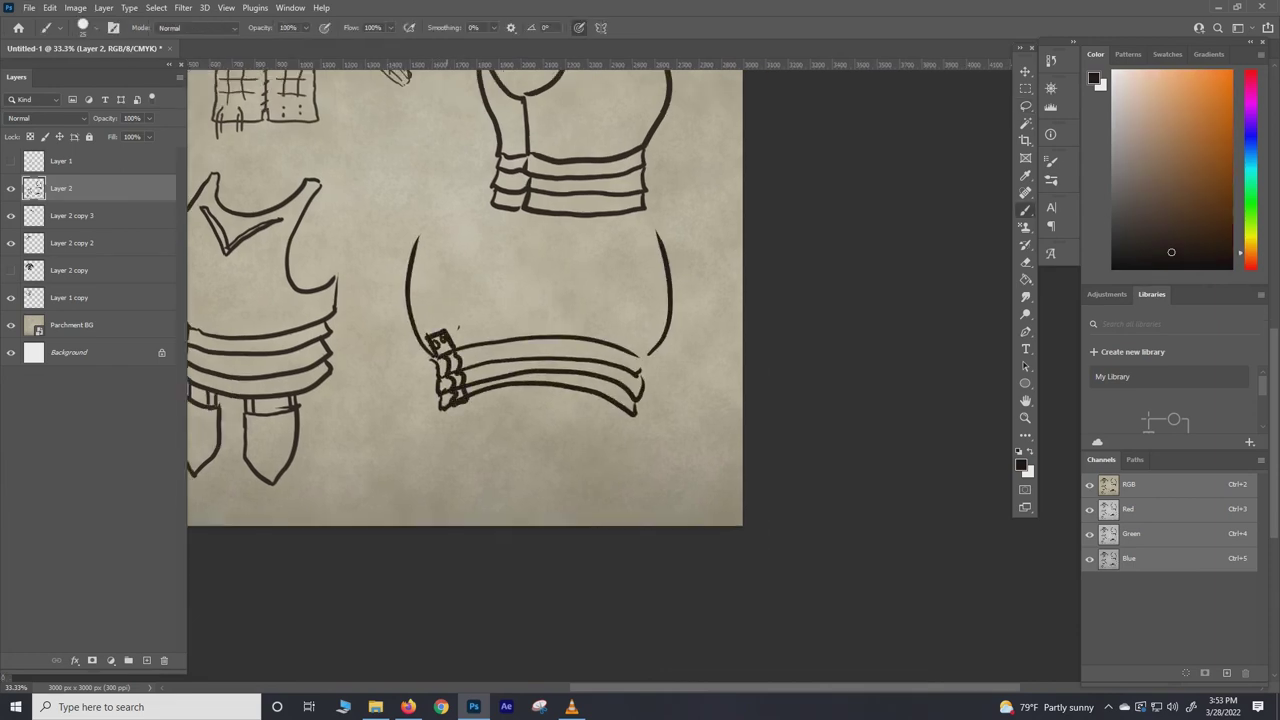
pyautogui.moveTo(524, 336); pyautogui.dragTo(552, 334)
pyautogui.moveTo(530, 342); pyautogui.dragTo(530, 382)
pyautogui.moveTo(546, 330); pyautogui.dragTo(546, 380)
pyautogui.moveTo(626, 358); pyautogui.dragTo(652, 338)
pyautogui.moveTo(612, 376); pyautogui.dragTo(640, 360)
# Add crosshatched lining lines inside the right half of the inside view
pyautogui.moveTo(580, 306); pyautogui.dragTo(641, 323)
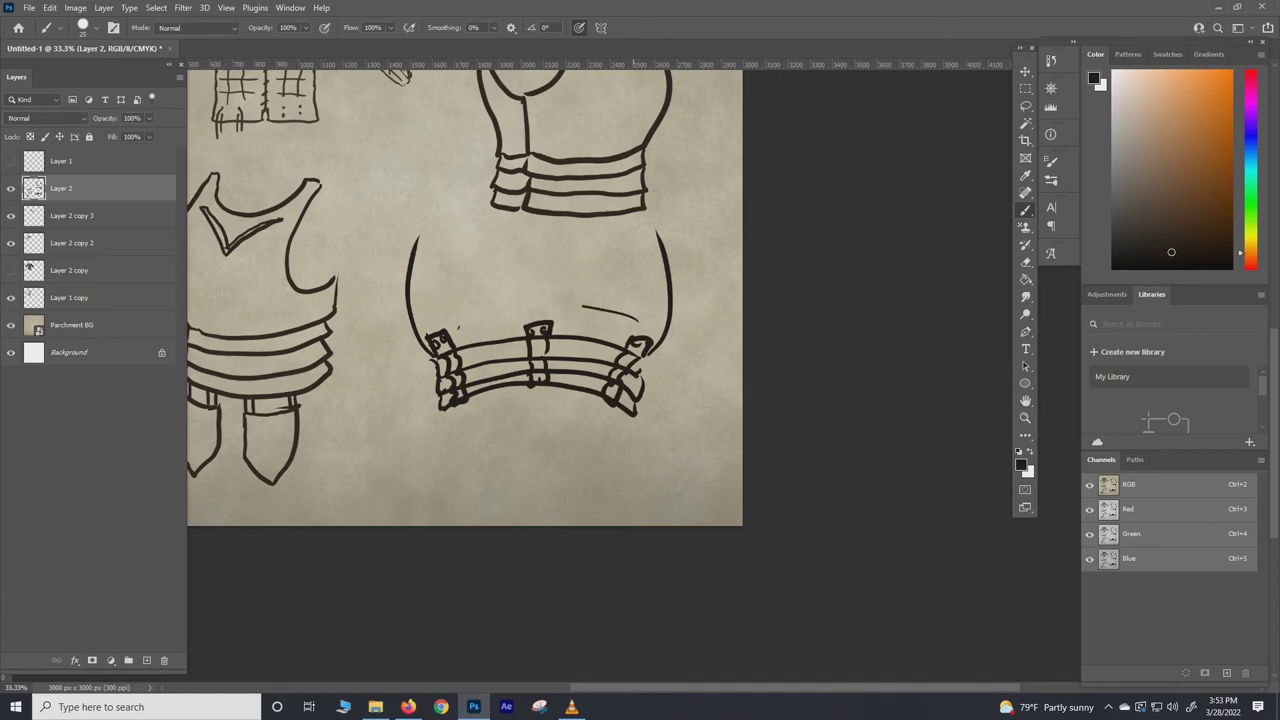
pyautogui.moveTo(517, 292); pyautogui.dragTo(658, 314)
pyautogui.moveTo(596, 248); pyautogui.dragTo(574, 326)
pyautogui.moveTo(638, 244); pyautogui.dragTo(618, 342)
pyautogui.moveTo(650, 234); pyautogui.dragTo(638, 333)
# Lasso the inside-view drawing and move it slightly lower on the parchment
pyautogui.press('l')
pyautogui.moveTo(540, 310); pyautogui.dragTo(546, 359)
pyautogui.hotkey('ctrl', '-')
pyautogui.hotkey('ctrl', '-')
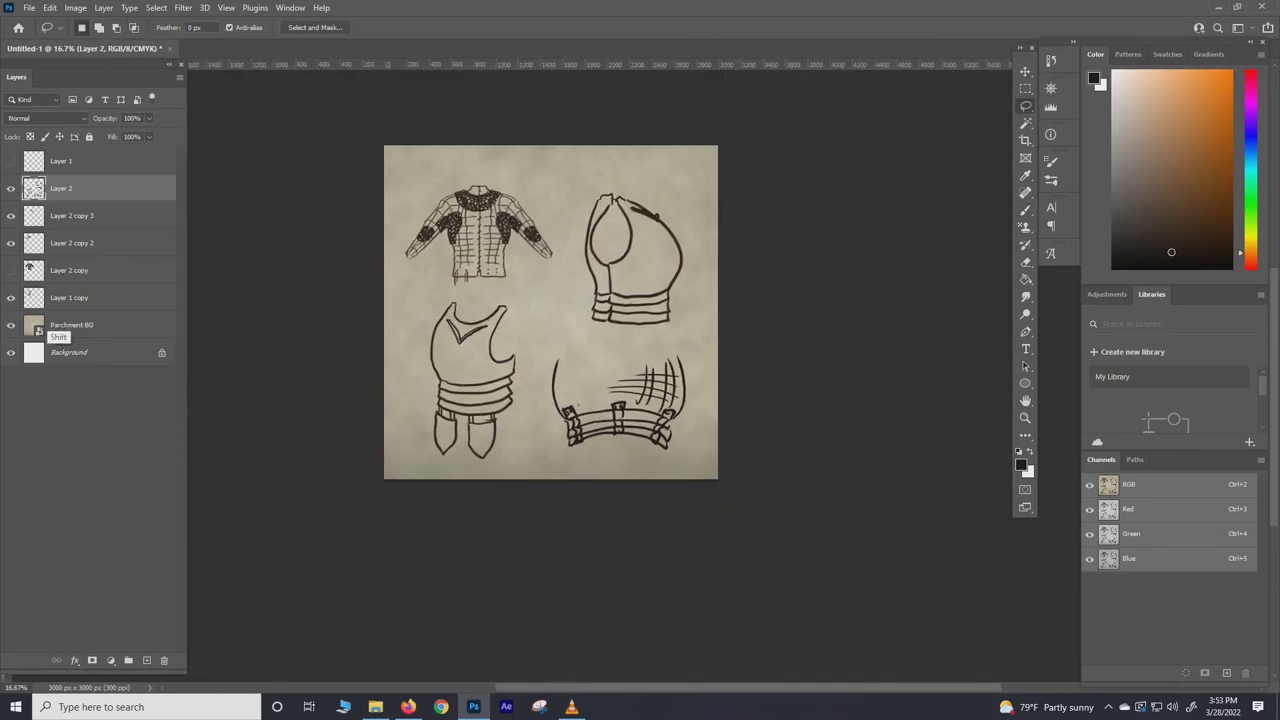
# Scale all the armour drawing layers down together toward the lower part of the parchment, and add a new layer for lettering
pyautogui.keyDown('shift'); pyautogui.click(60, 297); pyautogui.keyUp('shift')
pyautogui.hotkey('ctrl', 't')
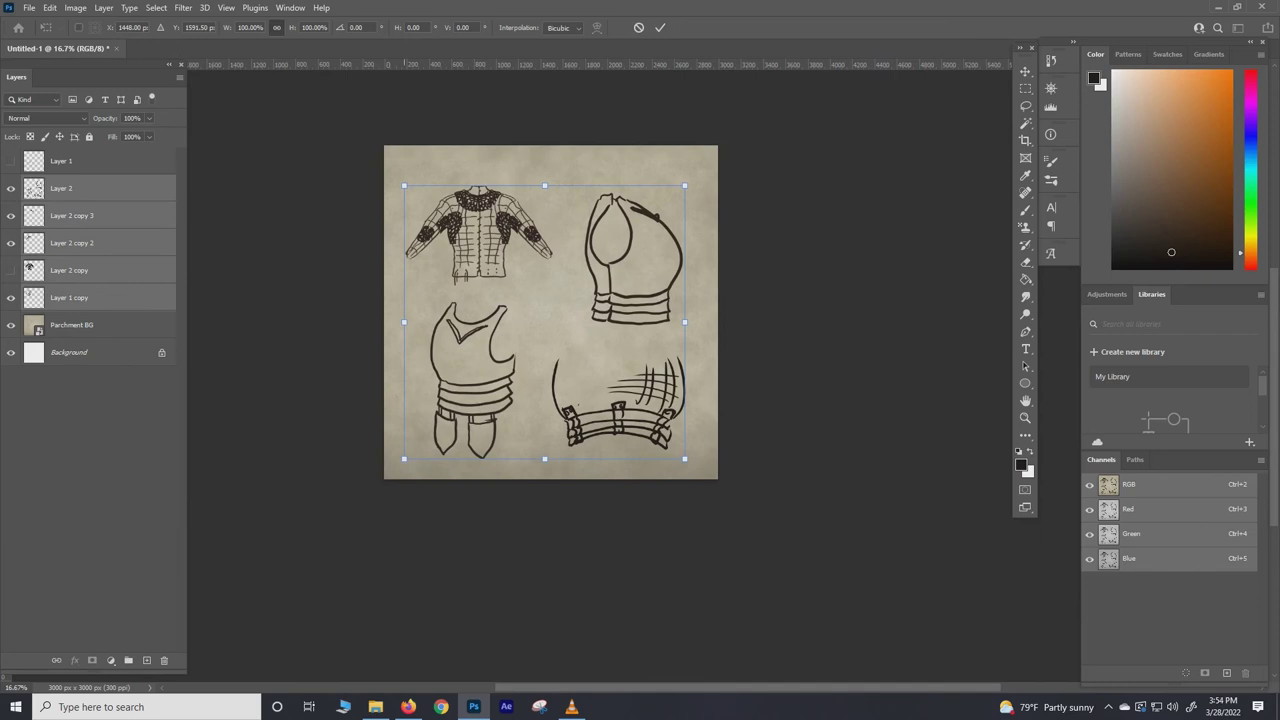
pyautogui.moveTo(404, 185); pyautogui.dragTo(436, 241)
pyautogui.press('Return')
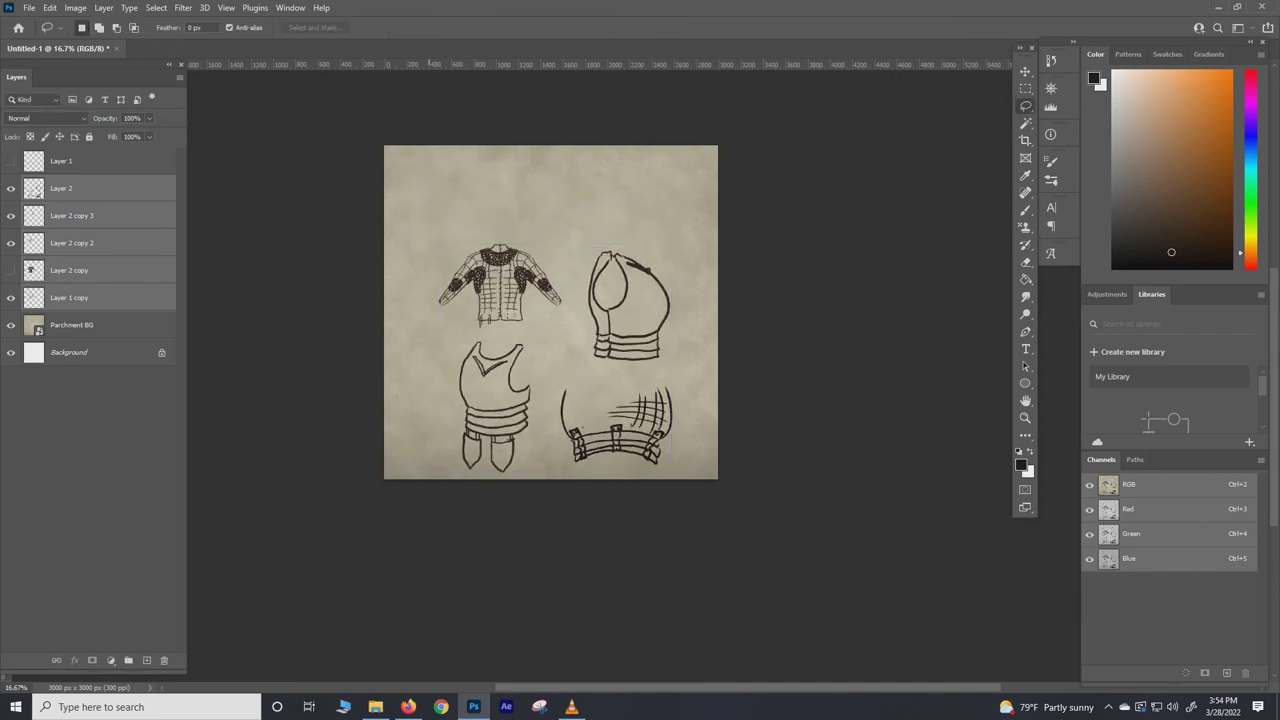
pyautogui.press('b')
pyautogui.click(147, 660)
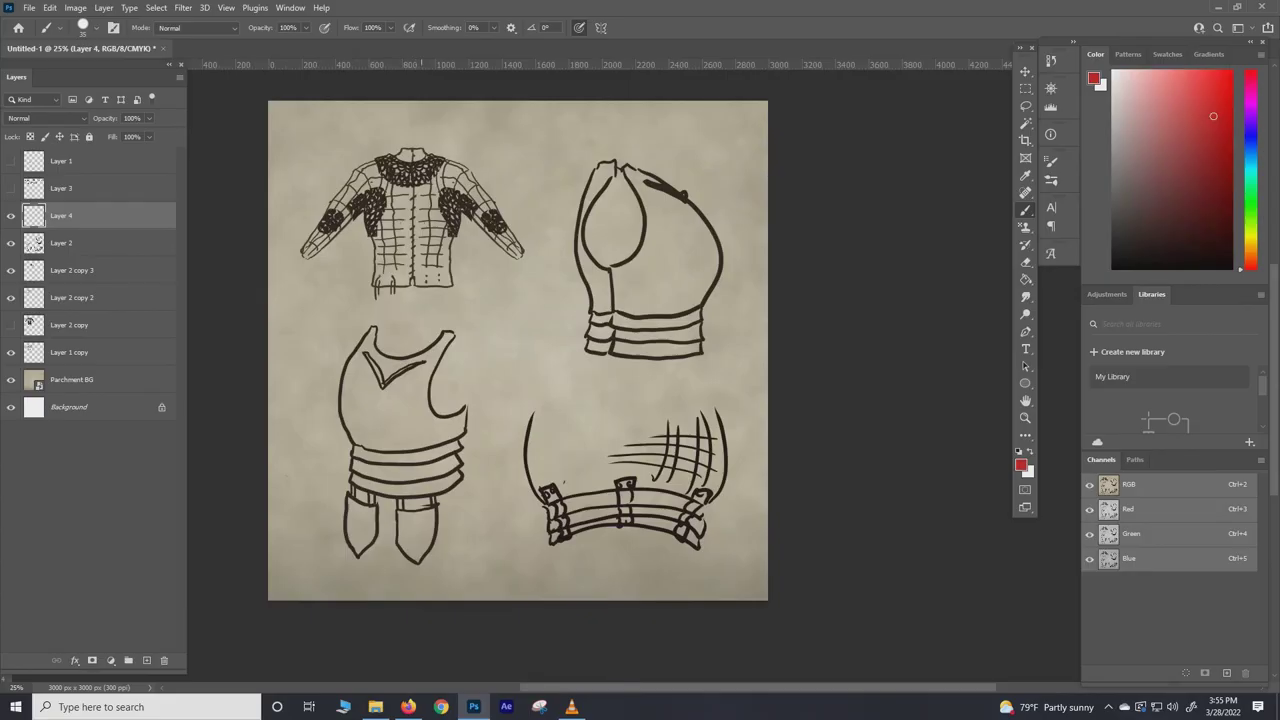
# Label the arming jacket in red with leader lines, lettering ARMING DUBLET at the shoulder and VOIDERS at the armpit mail
pyautogui.moveTo(456, 175); pyautogui.dragTo(511, 146)
pyautogui.moveTo(517, 148)
pyautogui.mouseDown()
pyautogui.moveTo(517, 131)
pyautogui.moveTo(533, 141)
pyautogui.mouseUp()
pyautogui.moveTo(536, 139); pyautogui.dragTo(551, 137)
pyautogui.moveTo(545, 127); pyautogui.dragTo(567, 122)
pyautogui.moveTo(580, 122); pyautogui.dragTo(576, 129)
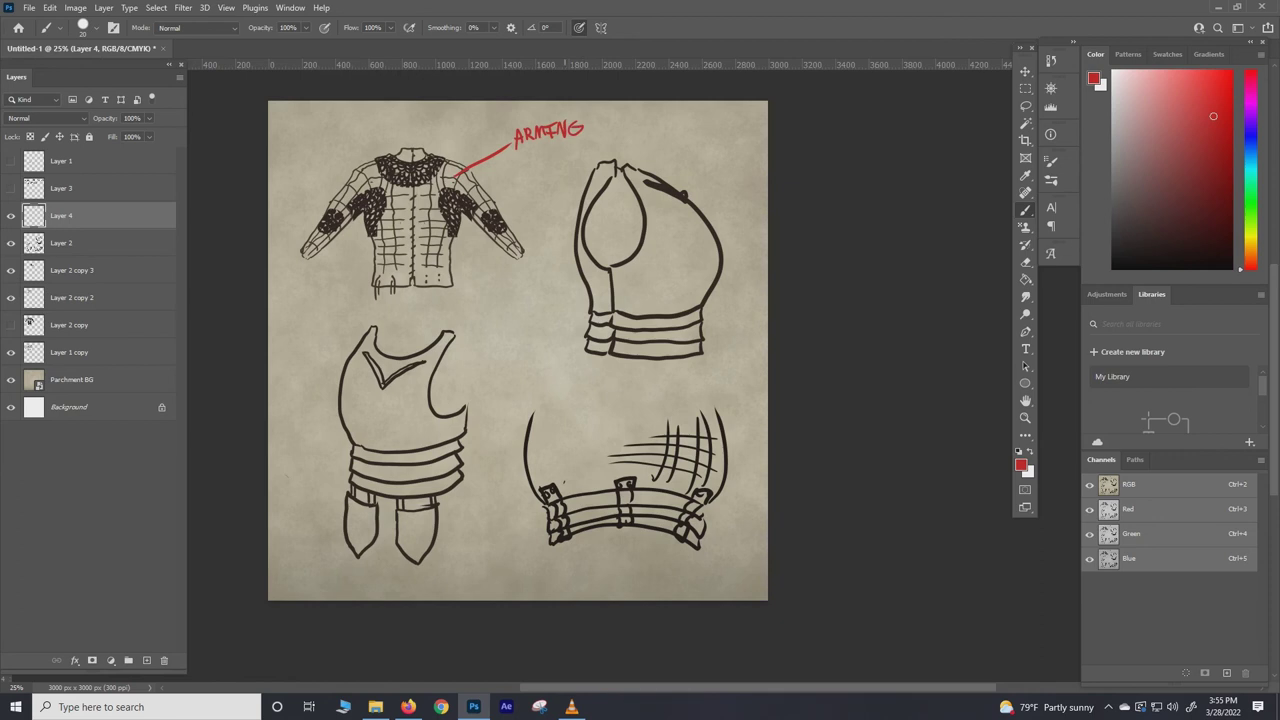
pyautogui.moveTo(514, 156)
pyautogui.mouseDown()
pyautogui.moveTo(520, 172)
pyautogui.moveTo(550, 164)
pyautogui.mouseUp()
pyautogui.moveTo(555, 150); pyautogui.dragTo(576, 160)
pyautogui.moveTo(585, 142)
pyautogui.mouseDown()
pyautogui.moveTo(585, 155)
pyautogui.moveTo(593, 140)
pyautogui.mouseUp()
pyautogui.moveTo(456, 224)
pyautogui.mouseDown()
pyautogui.moveTo(470, 264)
pyautogui.moveTo(542, 278)
pyautogui.mouseUp()
pyautogui.moveTo(551, 263); pyautogui.dragTo(540, 278)
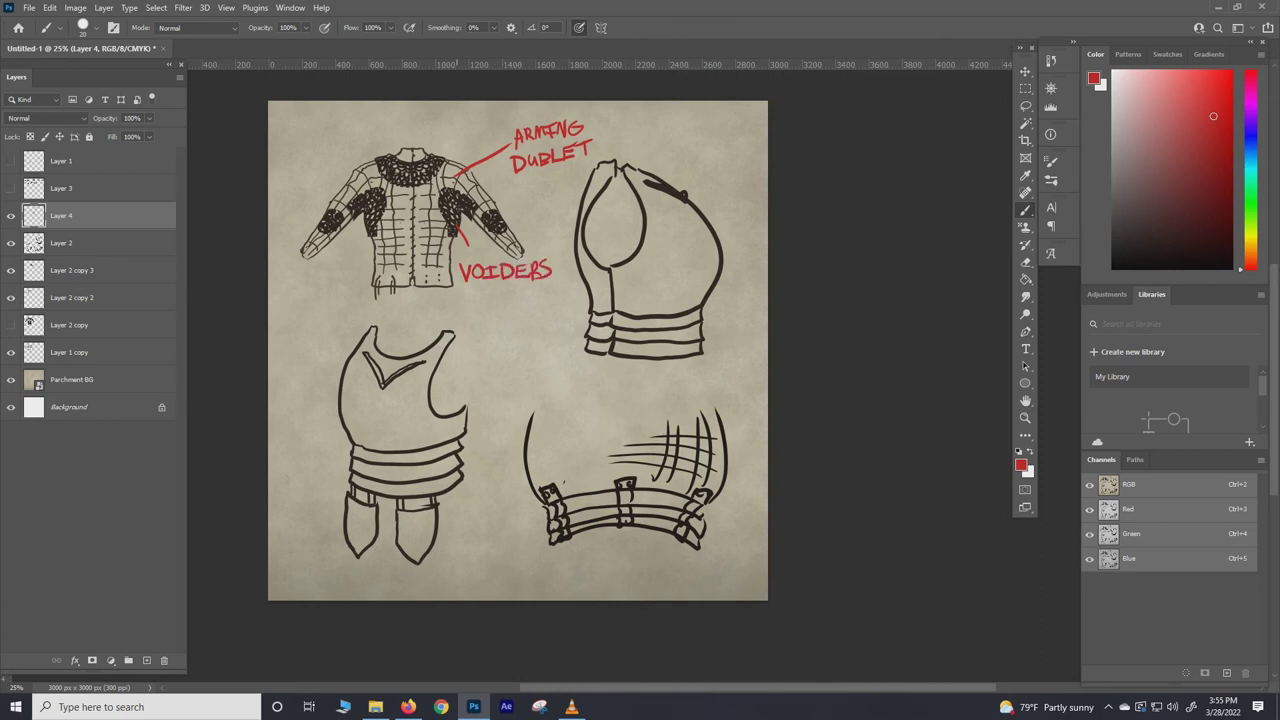
# Draw a red leader line from the V-shaped ridge on the front-view breastplate and letter it STOP RIB
pyautogui.moveTo(372, 410); pyautogui.dragTo(388, 376)
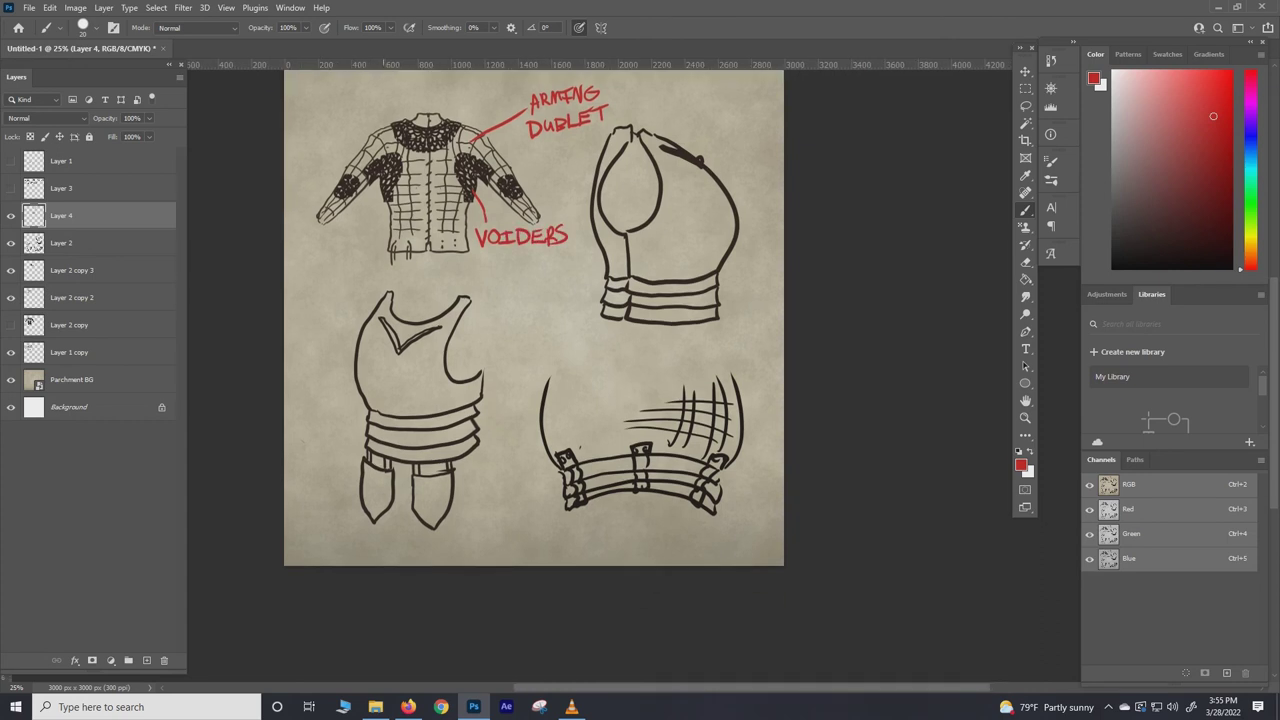
pyautogui.moveTo(330, 323); pyautogui.dragTo(382, 327)
pyautogui.moveTo(306, 291); pyautogui.dragTo(294, 316)
pyautogui.moveTo(310, 298)
pyautogui.mouseDown()
pyautogui.moveTo(310, 312)
pyautogui.moveTo(318, 292)
pyautogui.mouseUp()
pyautogui.moveTo(322, 292)
pyautogui.mouseDown()
pyautogui.moveTo(335, 286)
pyautogui.moveTo(350, 315)
pyautogui.moveTo(360, 303)
pyautogui.mouseUp()
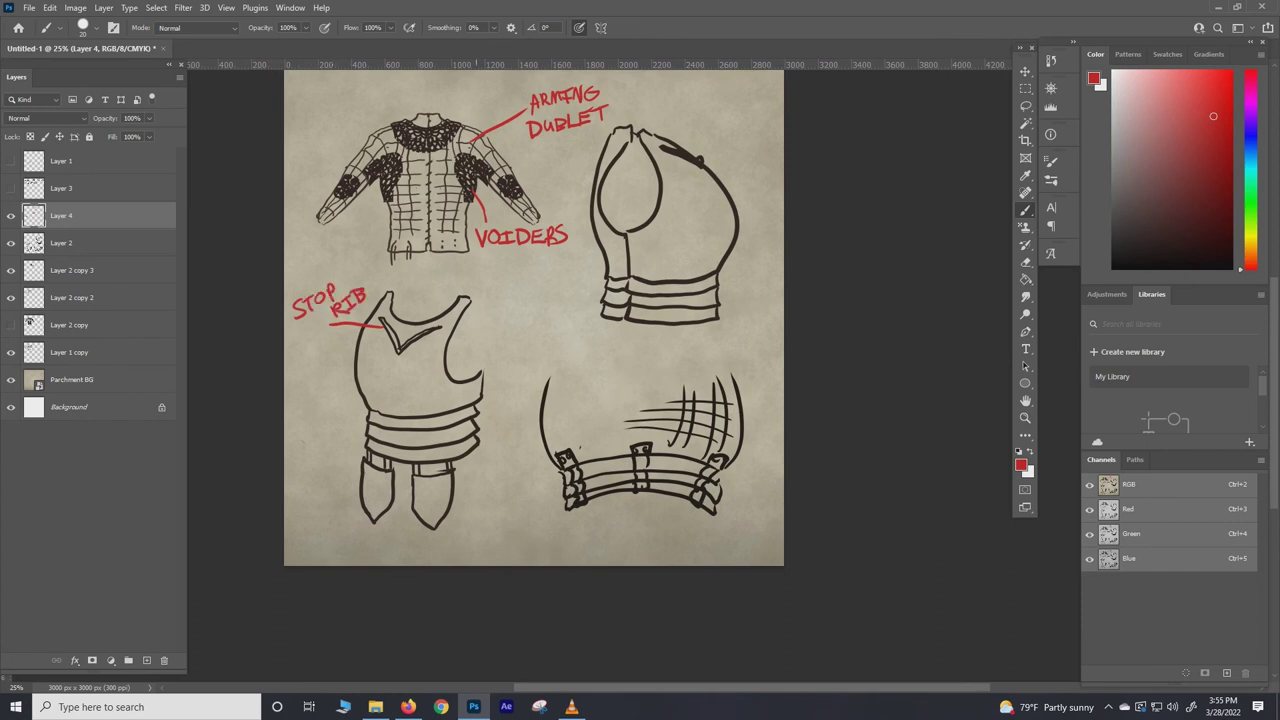
# Bracket the front view's horizontal waist plates in red and letter FAULD and LAMES beside them with leader lines
pyautogui.moveTo(337, 420); pyautogui.dragTo(368, 426)
pyautogui.moveTo(287, 399); pyautogui.dragTo(297, 397)
pyautogui.moveTo(287, 405); pyautogui.dragTo(305, 394)
pyautogui.moveTo(305, 394)
pyautogui.mouseDown()
pyautogui.moveTo(310, 408)
pyautogui.moveTo(318, 391)
pyautogui.mouseUp()
pyautogui.press('e')
pyautogui.moveTo(374, 429)
pyautogui.mouseDown()
pyautogui.moveTo(362, 426)
pyautogui.moveTo(360, 446)
pyautogui.mouseUp()
pyautogui.press('b')
pyautogui.moveTo(321, 386); pyautogui.dragTo(328, 397)
pyautogui.moveTo(328, 383)
pyautogui.mouseDown()
pyautogui.moveTo(342, 420)
pyautogui.moveTo(303, 461)
pyautogui.mouseUp()
pyautogui.moveTo(304, 462)
pyautogui.mouseDown()
pyautogui.moveTo(313, 446)
pyautogui.moveTo(316, 461)
pyautogui.mouseUp()
pyautogui.moveTo(324, 446); pyautogui.dragTo(328, 462)
# Draw a red leader line from the hanging thigh plate in the front view and letter it TASSETS
pyautogui.moveTo(432, 502); pyautogui.dragTo(459, 537)
pyautogui.moveTo(452, 539); pyautogui.dragTo(455, 555)
pyautogui.moveTo(461, 554)
pyautogui.mouseDown()
pyautogui.moveTo(472, 538)
pyautogui.moveTo(475, 552)
pyautogui.mouseUp()
pyautogui.moveTo(493, 536)
pyautogui.mouseDown()
pyautogui.moveTo(484, 551)
pyautogui.moveTo(496, 548)
pyautogui.mouseUp()
pyautogui.moveTo(502, 528); pyautogui.dragTo(515, 544)
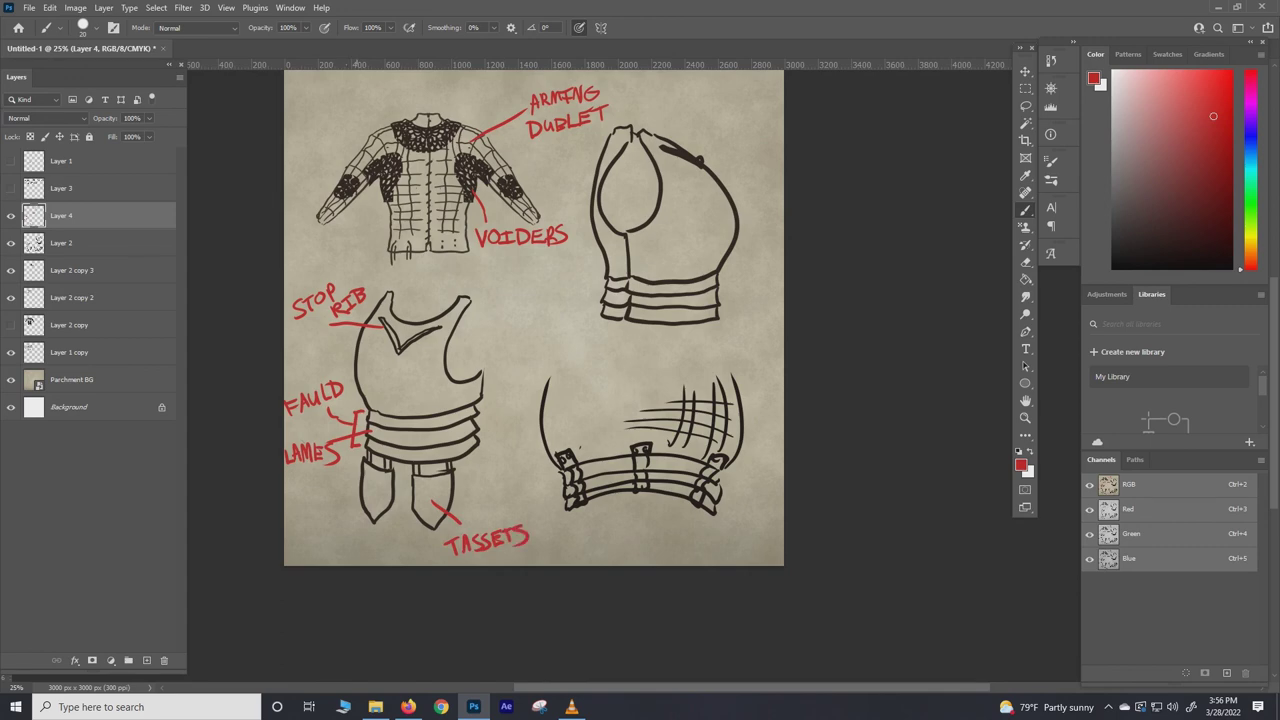
pyautogui.hotkey('ctrl', '-')
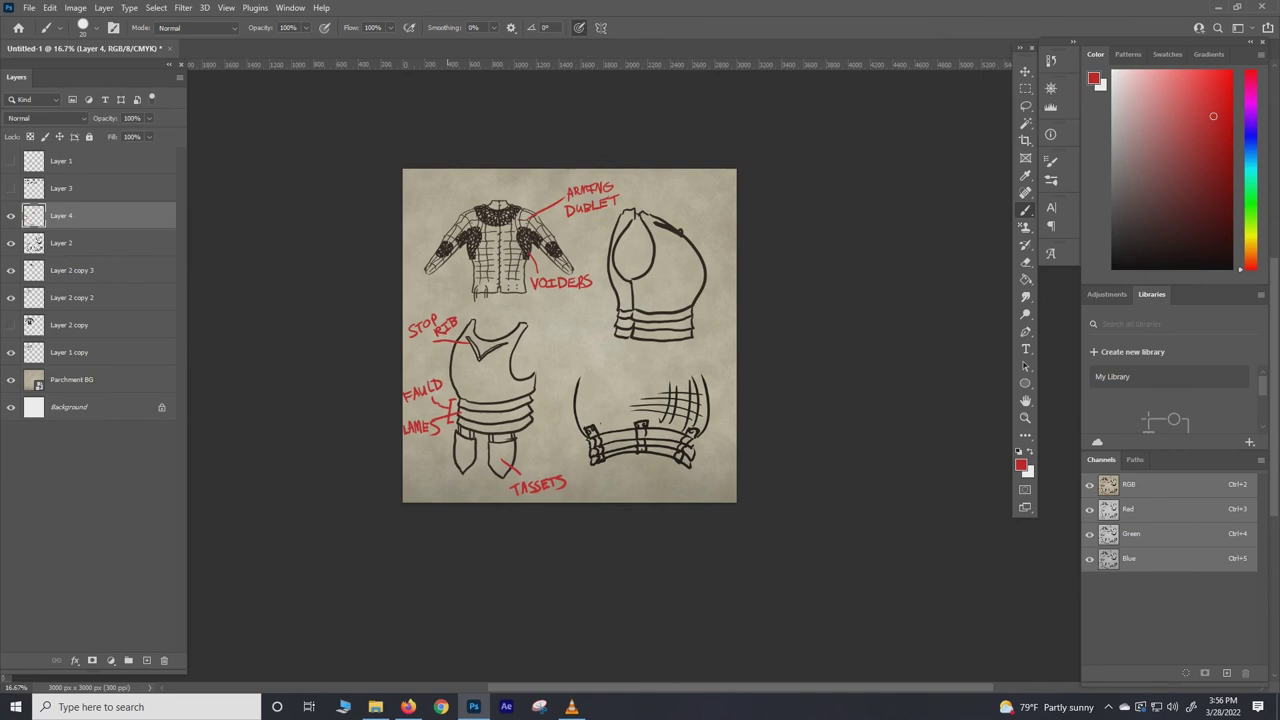
pyautogui.keyDown('shift'); pyautogui.click(70, 353); pyautogui.keyUp('shift')
pyautogui.click(70, 325)
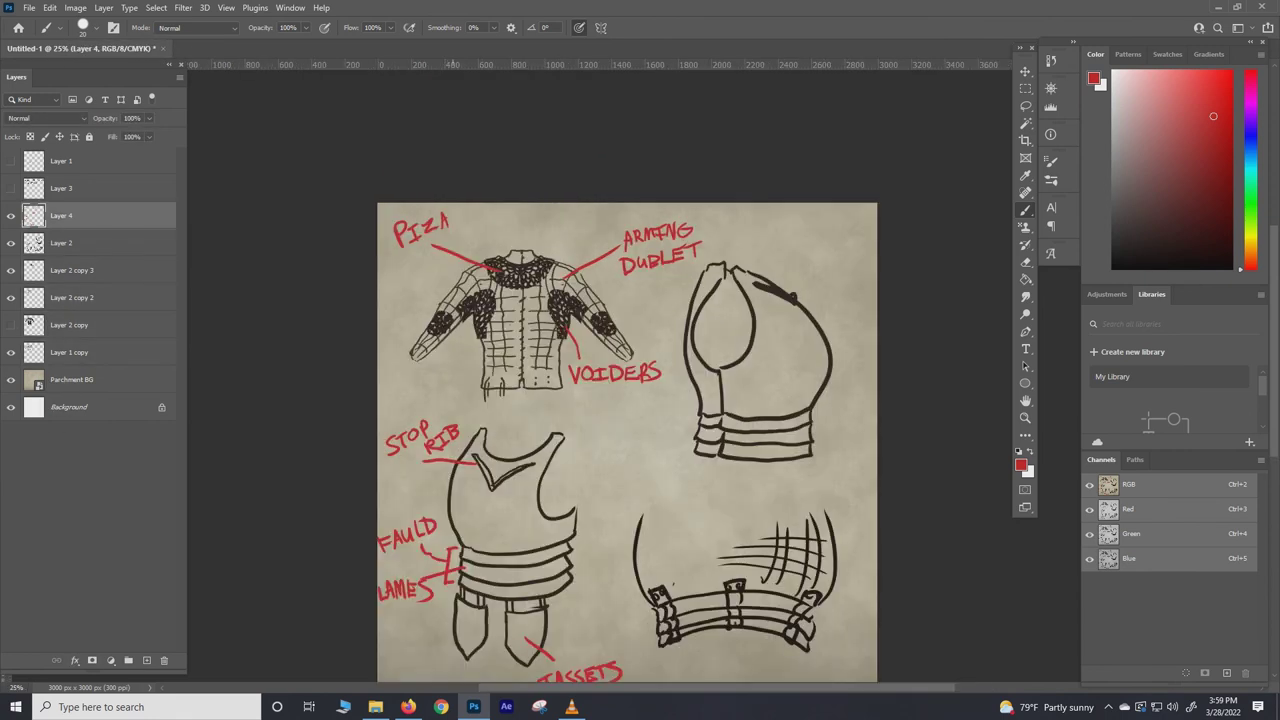
# Complete the red PIZAN label for the jacket's mail collar with its final letter N
pyautogui.moveTo(450, 229); pyautogui.dragTo(465, 209)
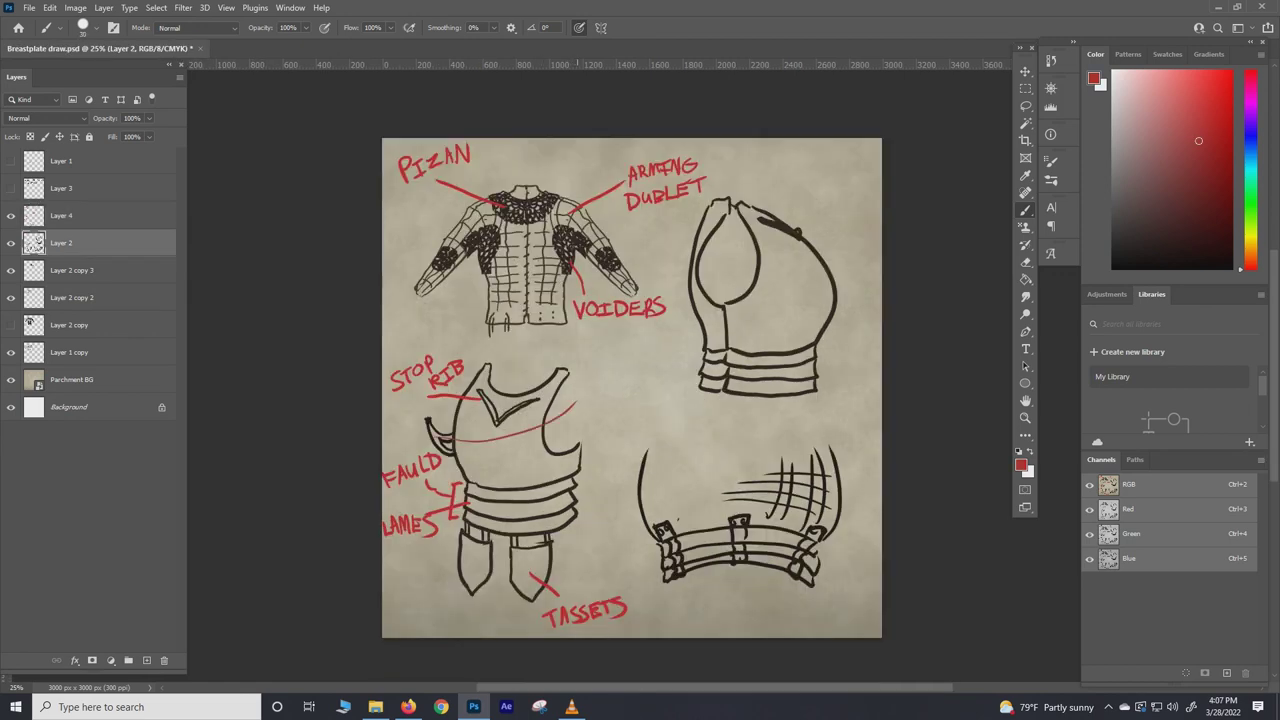
# Letter a red label beside the front-view breastplate, at the outer end of the red curve across its chest
pyautogui.moveTo(578, 384)
pyautogui.mouseDown()
pyautogui.moveTo(596, 396)
pyautogui.moveTo(616, 376)
pyautogui.moveTo(629, 391)
pyautogui.moveTo(597, 421)
pyautogui.mouseUp()
pyautogui.moveTo(596, 402); pyautogui.dragTo(609, 421)
pyautogui.moveTo(615, 406); pyautogui.dragTo(626, 417)
pyautogui.moveTo(645, 402)
pyautogui.mouseDown()
pyautogui.moveTo(646, 416)
pyautogui.moveTo(662, 402)
pyautogui.mouseUp()
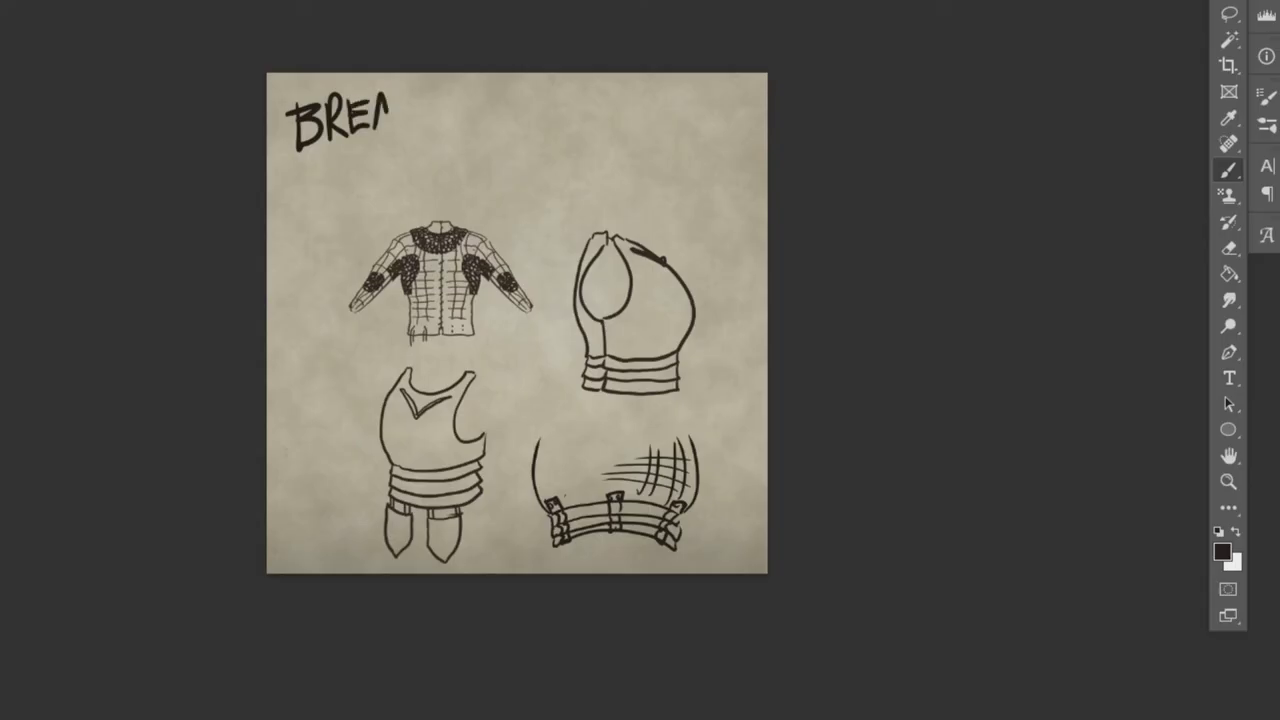
# Finish lettering the title word BREASTPLATE in black across the top of the parchment and add a slash after it
pyautogui.moveTo(410, 92); pyautogui.dragTo(398, 140)
pyautogui.moveTo(420, 90)
pyautogui.mouseDown()
pyautogui.moveTo(420, 128)
pyautogui.moveTo(436, 86)
pyautogui.moveTo(446, 125)
pyautogui.mouseUp()
pyautogui.moveTo(446, 90); pyautogui.dragTo(462, 108)
pyautogui.moveTo(466, 88); pyautogui.dragTo(478, 120)
pyautogui.moveTo(492, 84)
pyautogui.mouseDown()
pyautogui.moveTo(484, 122)
pyautogui.moveTo(499, 122)
pyautogui.mouseUp()
pyautogui.moveTo(510, 85); pyautogui.dragTo(512, 123)
pyautogui.moveTo(498, 86)
pyautogui.mouseDown()
pyautogui.moveTo(523, 83)
pyautogui.moveTo(543, 120)
pyautogui.mouseUp()
pyautogui.moveTo(527, 90)
pyautogui.mouseDown()
pyautogui.moveTo(545, 88)
pyautogui.moveTo(537, 138)
pyautogui.mouseUp()
# Letter BACKPLATE in black after the slash to complete the title's first line
pyautogui.moveTo(581, 92)
pyautogui.mouseDown()
pyautogui.moveTo(582, 125)
pyautogui.moveTo(628, 128)
pyautogui.mouseUp()
pyautogui.moveTo(640, 96)
pyautogui.mouseDown()
pyautogui.moveTo(656, 128)
pyautogui.moveTo(670, 116)
pyautogui.moveTo(690, 134)
pyautogui.mouseUp()
pyautogui.moveTo(700, 96); pyautogui.dragTo(720, 134)
pyautogui.moveTo(732, 100)
pyautogui.mouseDown()
pyautogui.moveTo(746, 130)
pyautogui.moveTo(758, 94)
pyautogui.mouseUp()
pyautogui.moveTo(734, 115); pyautogui.dragTo(748, 111)
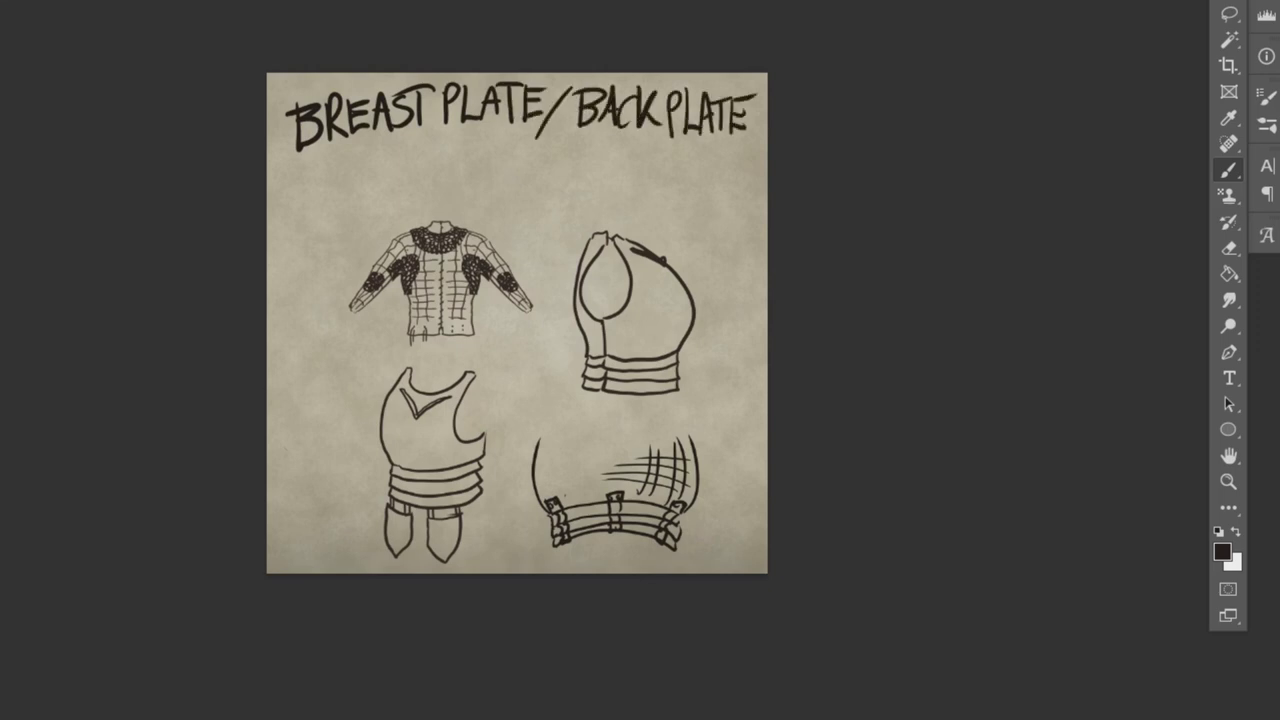
# Letter "& FAULD" in black as the title's second line above the drawings
pyautogui.moveTo(398, 158)
pyautogui.mouseDown()
pyautogui.moveTo(396, 200)
pyautogui.moveTo(438, 198)
pyautogui.moveTo(460, 160)
pyautogui.mouseUp()
pyautogui.moveTo(440, 182); pyautogui.dragTo(466, 192)
pyautogui.moveTo(478, 156)
pyautogui.mouseDown()
pyautogui.moveTo(488, 190)
pyautogui.moveTo(516, 158)
pyautogui.moveTo(552, 188)
pyautogui.mouseUp()
pyautogui.moveTo(556, 160); pyautogui.dragTo(560, 188)
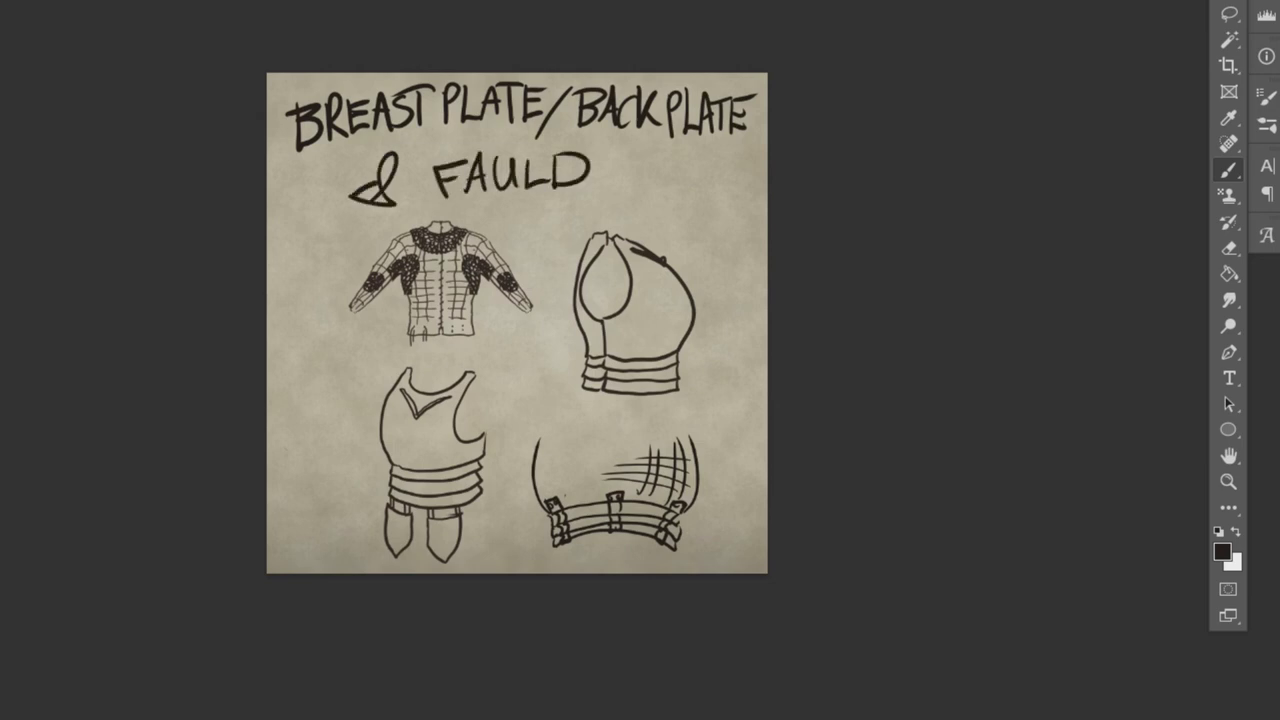